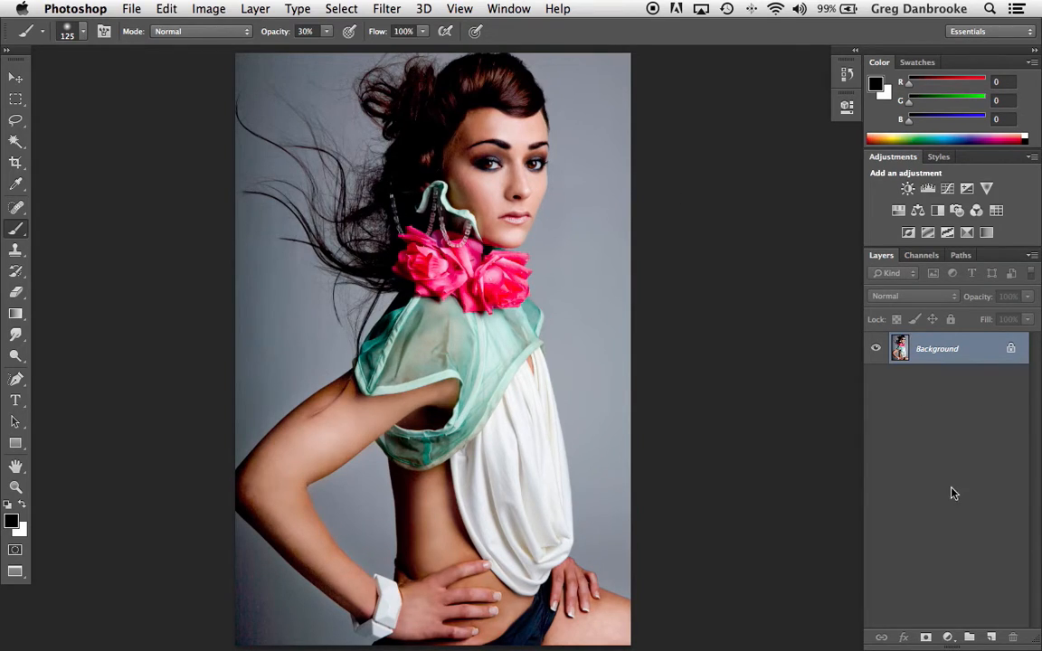
# Step: Add a Hue/Saturation adjustment layer above the Background and set its hue to -116
pyautogui.click(947, 637)
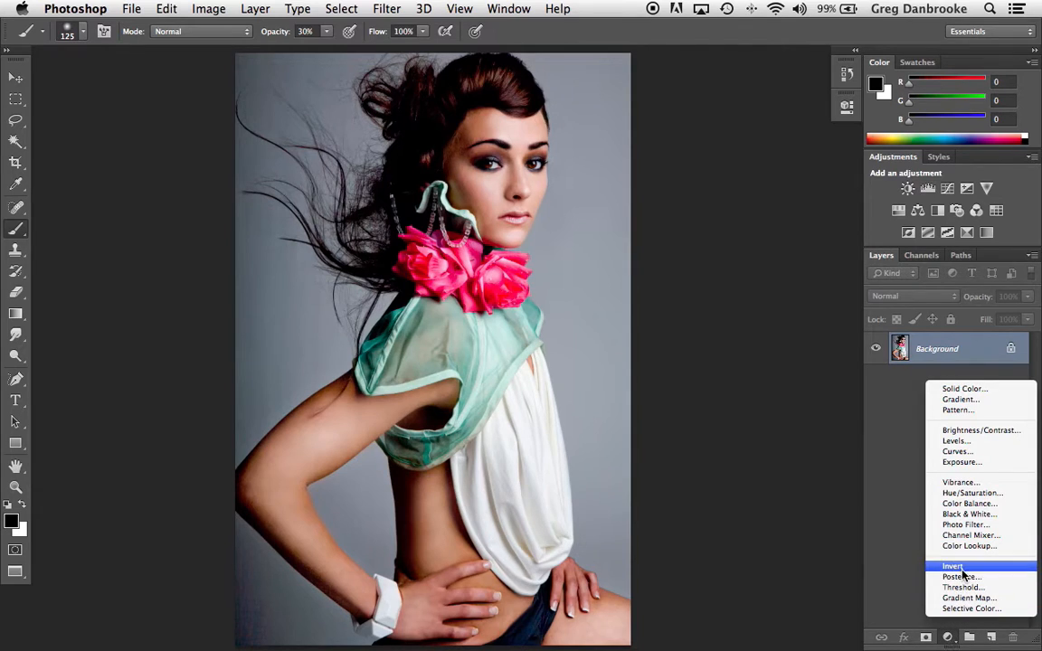
pyautogui.click(968, 493)
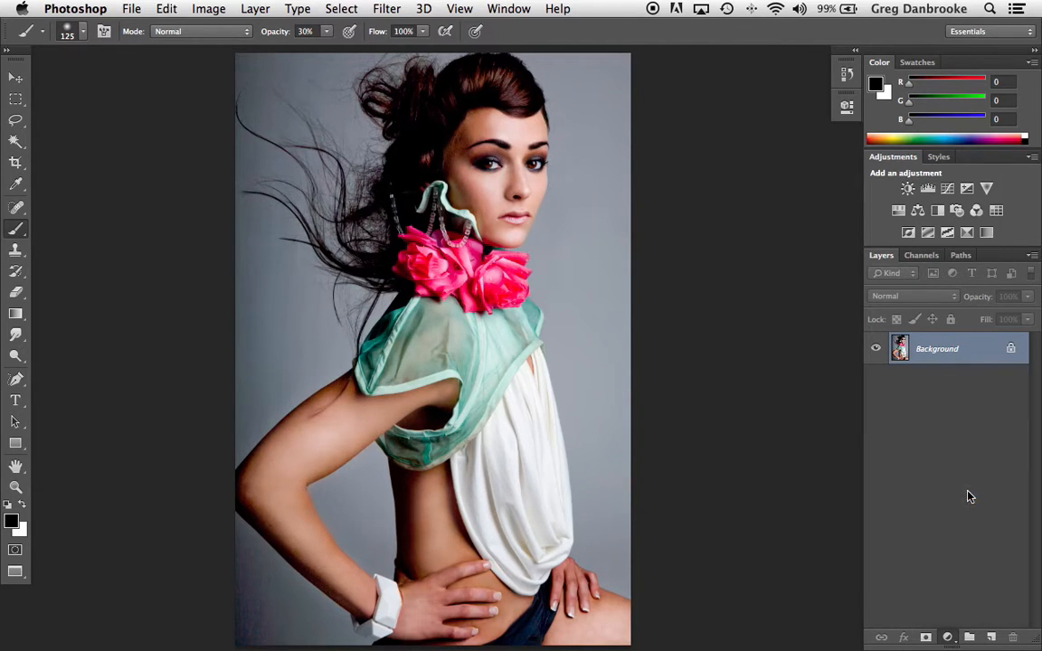
pyautogui.moveTo(708, 207); pyautogui.dragTo(637, 209)
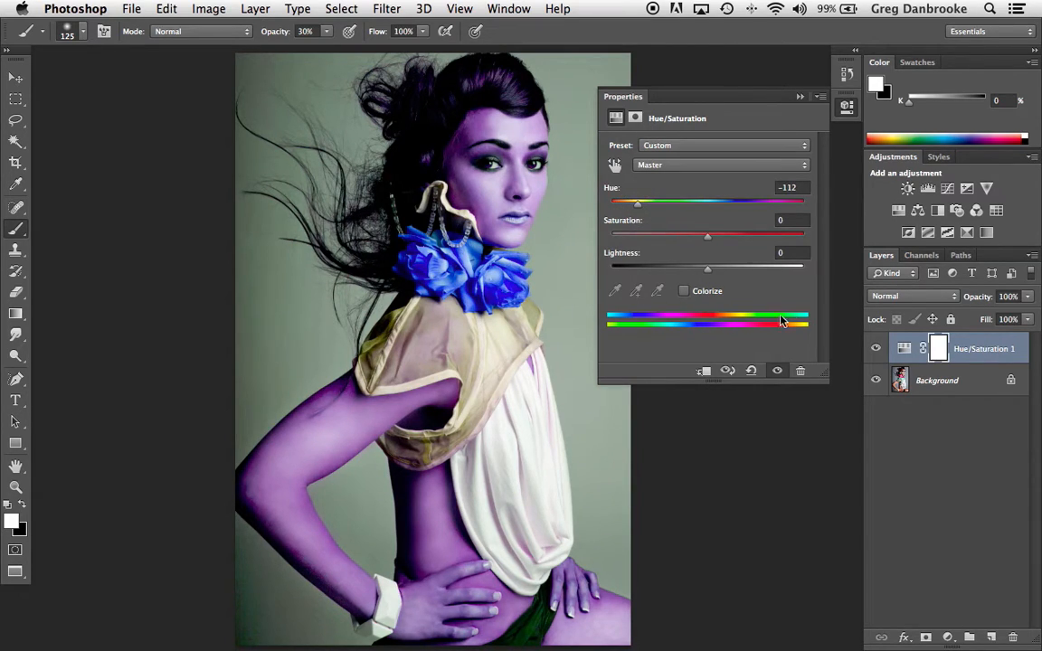
pyautogui.moveTo(640, 202)
pyautogui.mouseDown()
pyautogui.moveTo(785, 208)
pyautogui.moveTo(637, 215)
pyautogui.mouseUp()
# Step: Set the brush opacity to 100% and try a black stroke on the adjustment's mask over the model's arm
pyautogui.press('x')
pyautogui.press('0')
pyautogui.moveTo(334, 457)
pyautogui.mouseDown()
pyautogui.moveTo(373, 419)
pyautogui.moveTo(336, 431)
pyautogui.mouseUp()
pyautogui.press('super+z')
pyautogui.press('alt+super+z')
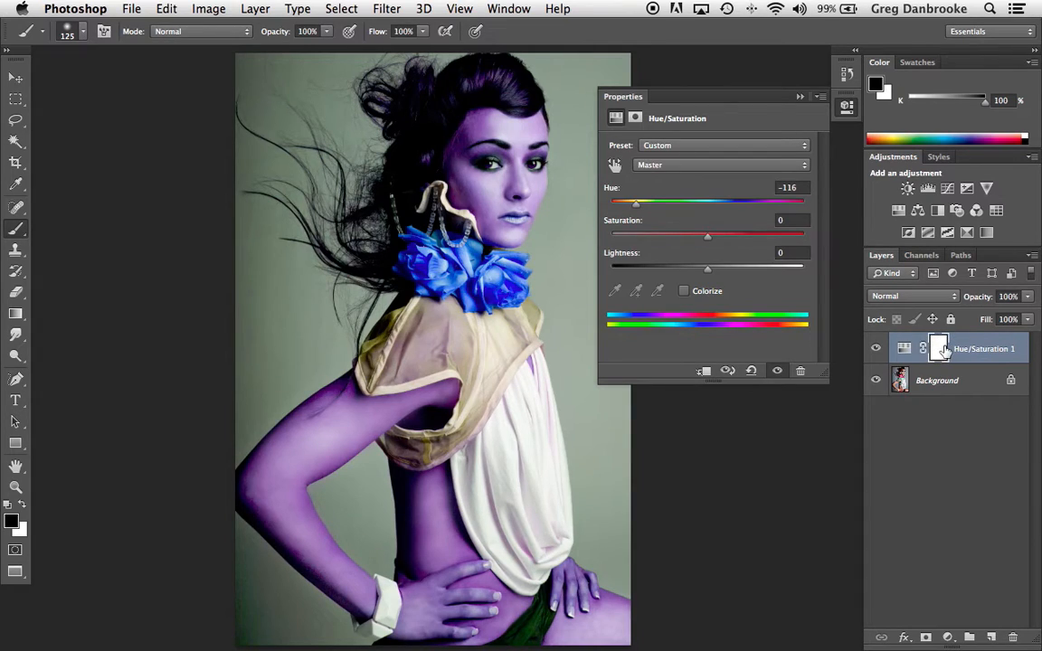
# Step: Invert the Hue/Saturation layer mask to black and make white the foreground colour
pyautogui.moveTo(944, 350); pyautogui.dragTo(946, 352)
pyautogui.press('super+i')
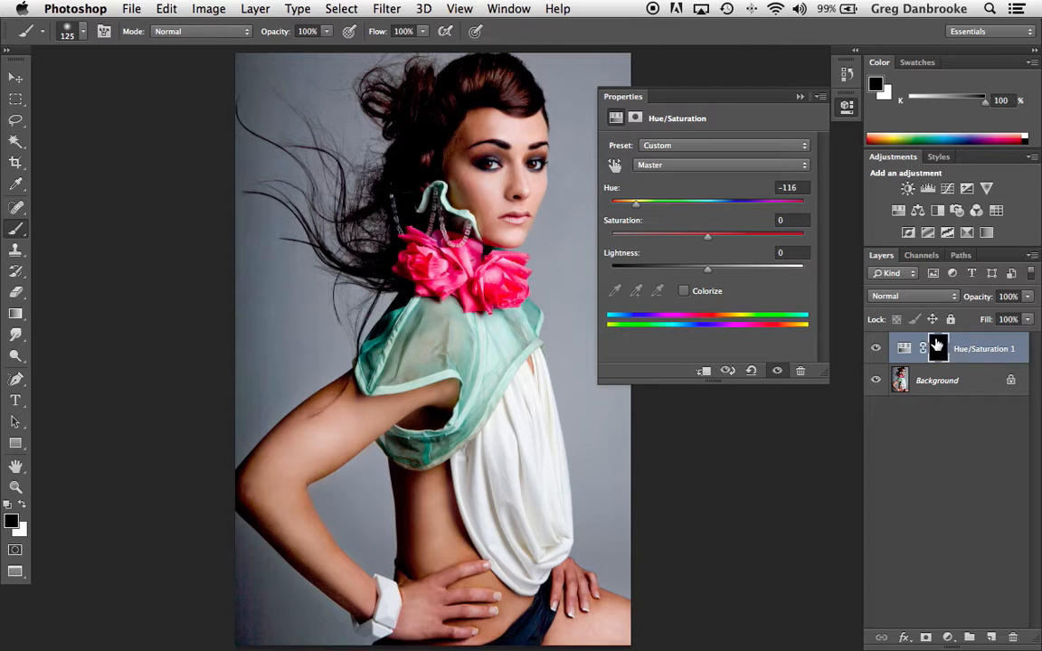
pyautogui.click(526, 274)
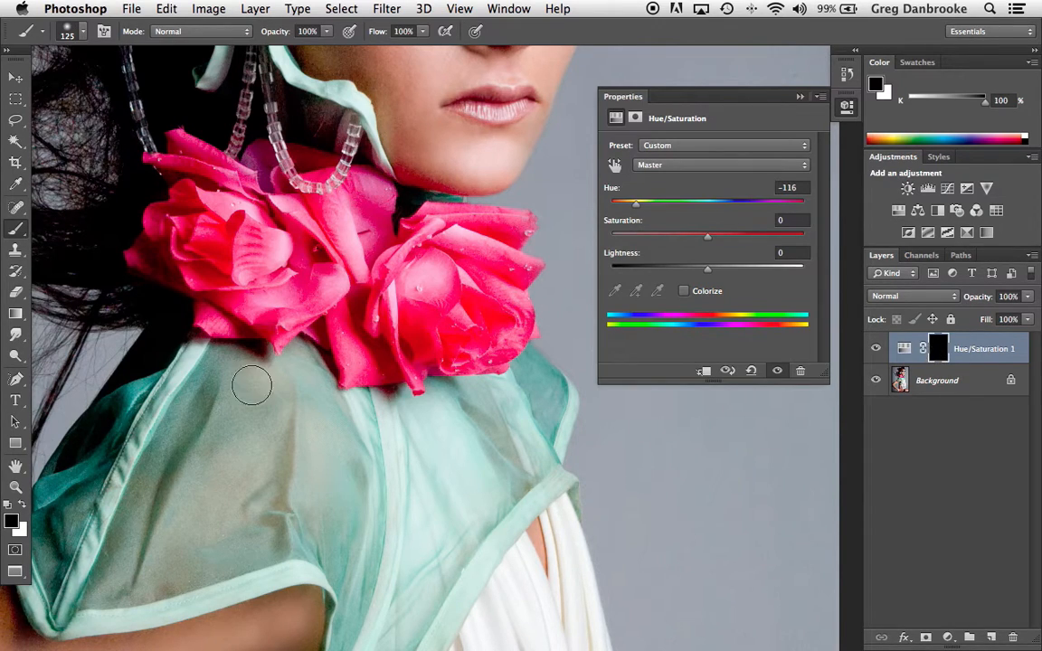
pyautogui.click(7, 508)
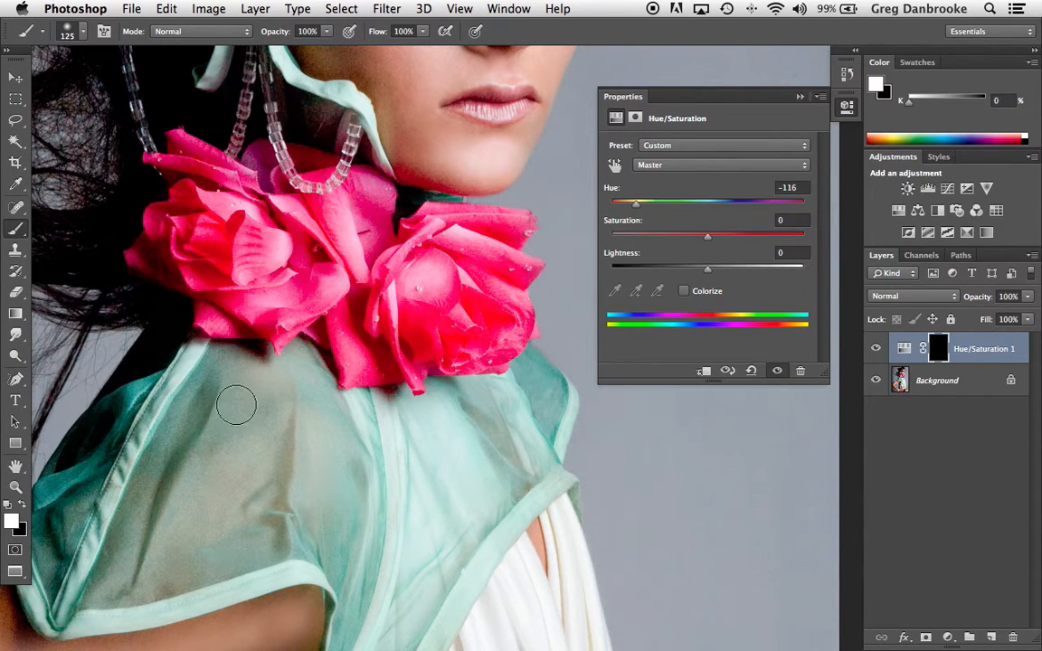
# Step: Try painting the mask white across both roses with a 70 px brush
pyautogui.press('[')
pyautogui.press('[')
pyautogui.press('[')
pyautogui.press('[')
pyautogui.moveTo(491, 266)
pyautogui.mouseDown()
pyautogui.moveTo(422, 275)
pyautogui.moveTo(246, 246)
pyautogui.mouseUp()
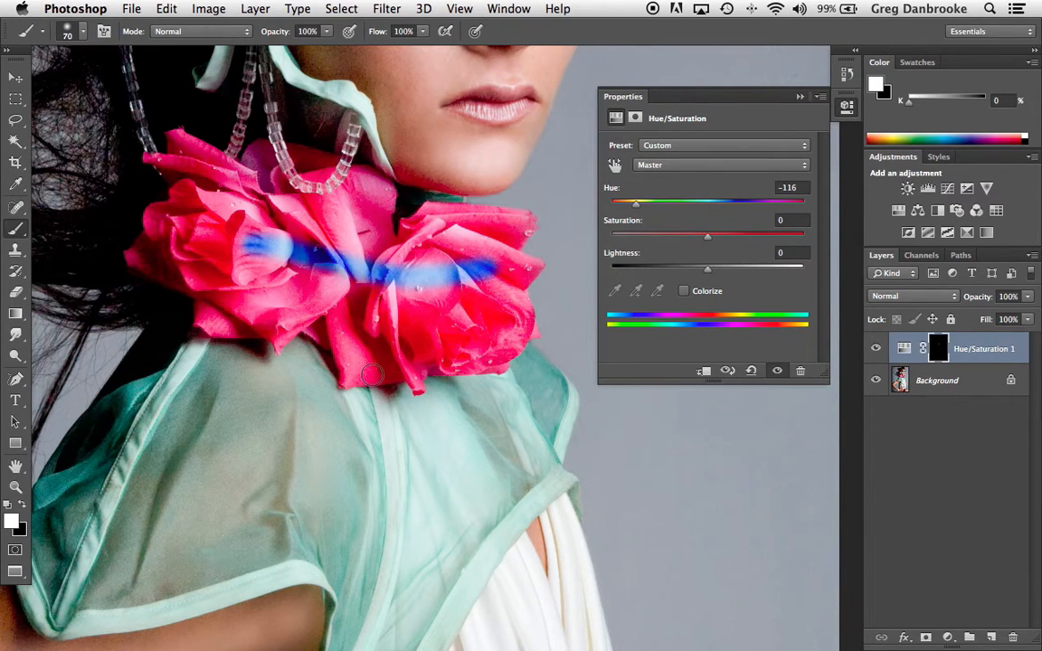
pyautogui.press('super+z')
# Step: Try revealing the hue change over both whole roses with a 400 px brush
pyautogui.press(']')
pyautogui.press(']')
pyautogui.press(']')
pyautogui.press(']')
pyautogui.press(']')
pyautogui.press(']')
pyautogui.press(']')
pyautogui.press(']')
pyautogui.press(']')
pyautogui.press(']')
pyautogui.moveTo(330, 259)
pyautogui.mouseDown()
pyautogui.moveTo(262, 231)
pyautogui.moveTo(209, 258)
pyautogui.moveTo(425, 340)
pyautogui.moveTo(407, 228)
pyautogui.moveTo(312, 234)
pyautogui.moveTo(400, 276)
pyautogui.moveTo(497, 233)
pyautogui.moveTo(519, 326)
pyautogui.moveTo(555, 308)
pyautogui.moveTo(528, 380)
pyautogui.moveTo(330, 303)
pyautogui.mouseUp()
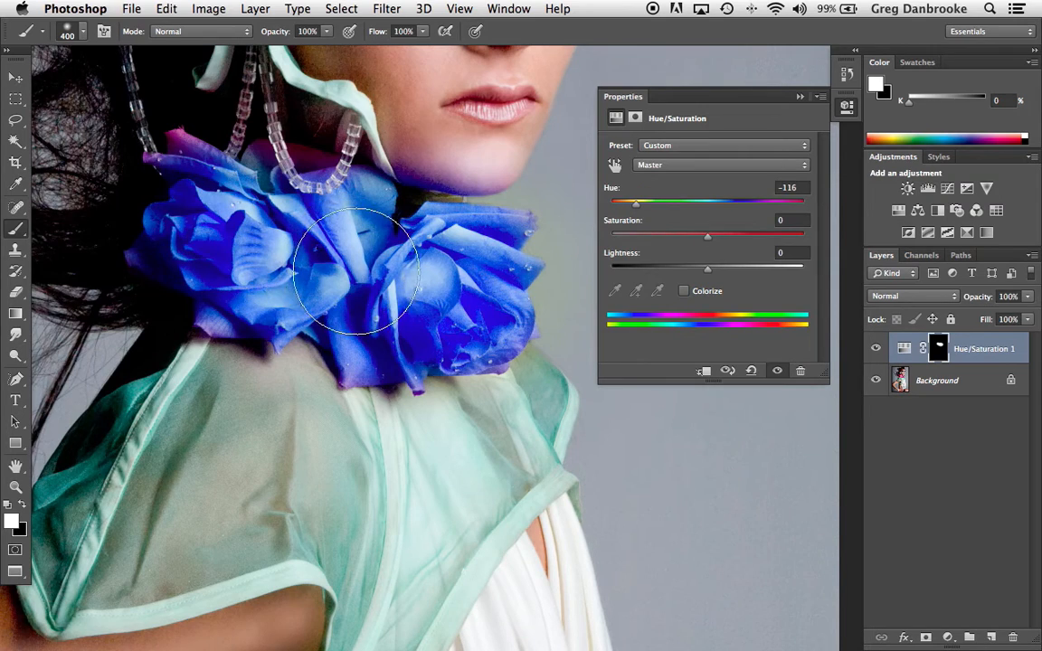
pyautogui.press('super+z')
# Step: Try painting the right rose's outer petals and the backdrop beside them with the 400 px brush
pyautogui.moveTo(557, 259)
pyautogui.mouseDown()
pyautogui.moveTo(341, 262)
pyautogui.moveTo(472, 269)
pyautogui.moveTo(501, 281)
pyautogui.moveTo(512, 303)
pyautogui.moveTo(466, 273)
pyautogui.mouseUp()
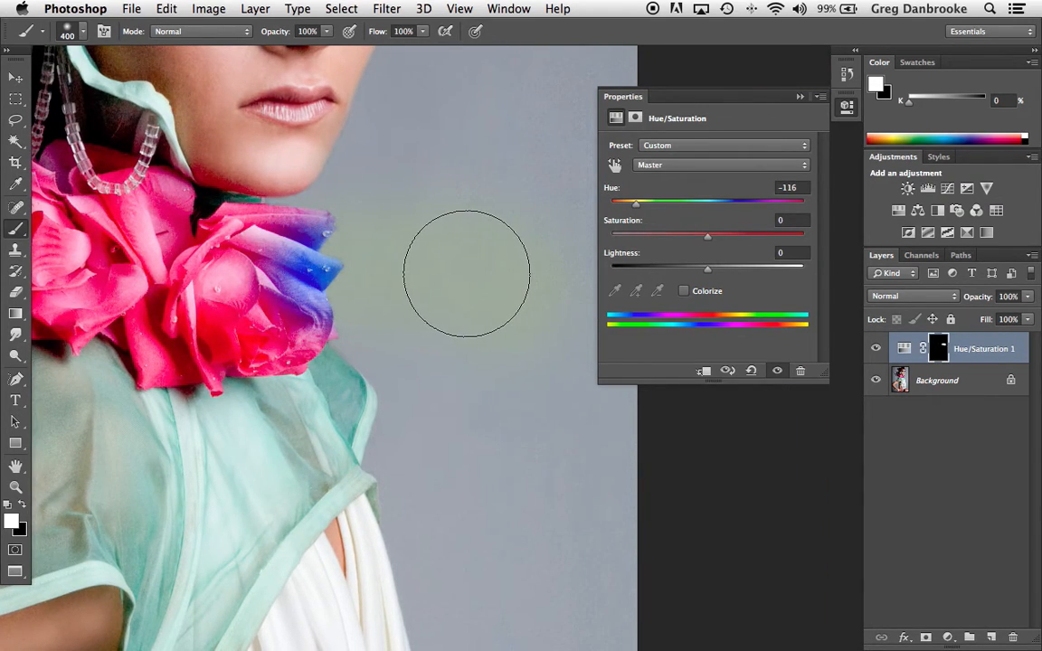
pyautogui.press('super+z')
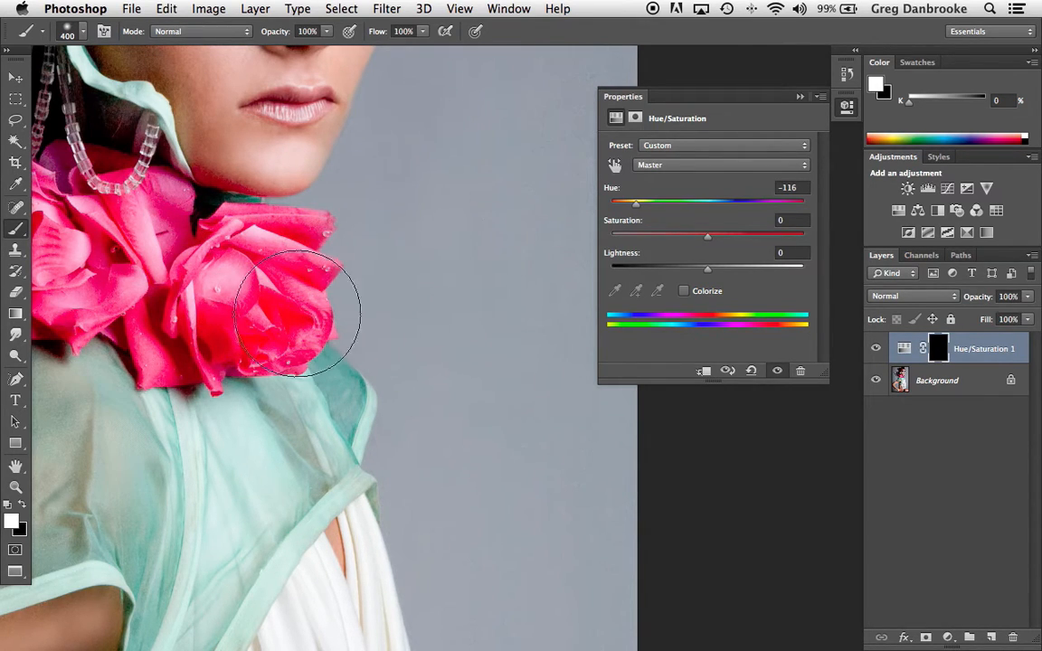
pyautogui.moveTo(272, 289)
pyautogui.mouseDown()
pyautogui.moveTo(335, 268)
pyautogui.moveTo(260, 292)
pyautogui.moveTo(324, 274)
pyautogui.moveTo(357, 289)
pyautogui.mouseUp()
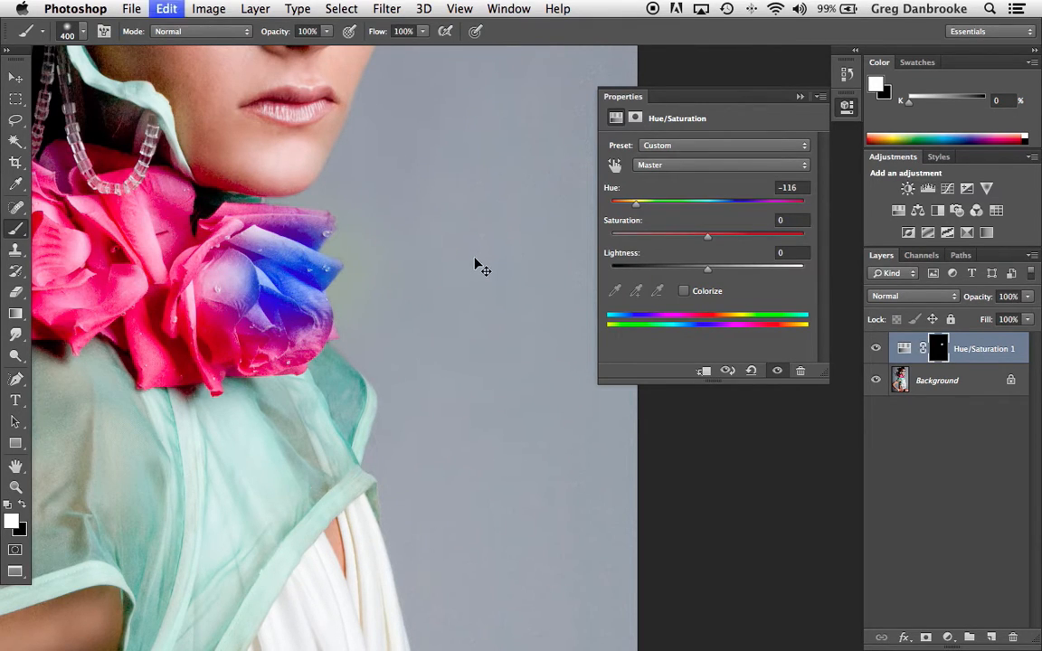
pyautogui.hotkey('ctrl', 'z')
# Step: Paint a short white mask stroke along the right rose's uppermost petal with a 15 px brush
pyautogui.scroll(1, 283, 239)
pyautogui.scroll(3, 283, 239)
pyautogui.press('[')
pyautogui.press('[')
pyautogui.press('[')
pyautogui.press('[')
pyautogui.press('[')
pyautogui.press('[')
pyautogui.press('[')
pyautogui.press('[')
pyautogui.press('[')
pyautogui.press('[')
pyautogui.press('[')
pyautogui.press('[')
pyautogui.press('[')
pyautogui.press('[')
pyautogui.press('[')
pyautogui.press('[')
pyautogui.press('[')
pyautogui.press('[')
pyautogui.press('[')
pyautogui.press('[')
pyautogui.press('[')
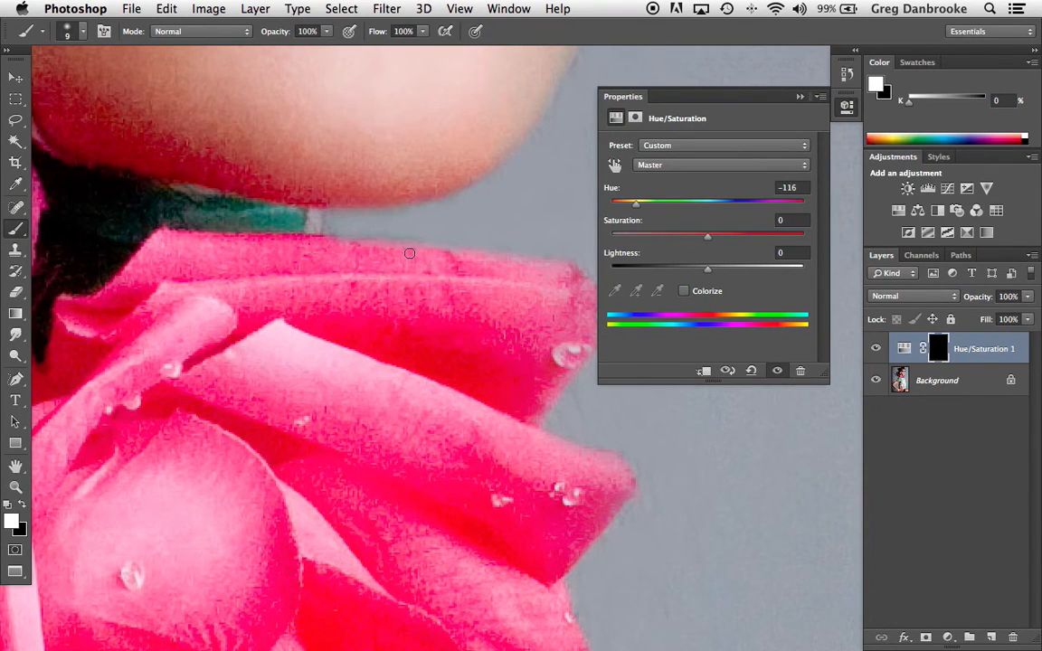
pyautogui.press(']')
pyautogui.press(']')
pyautogui.moveTo(271, 267); pyautogui.dragTo(414, 291)
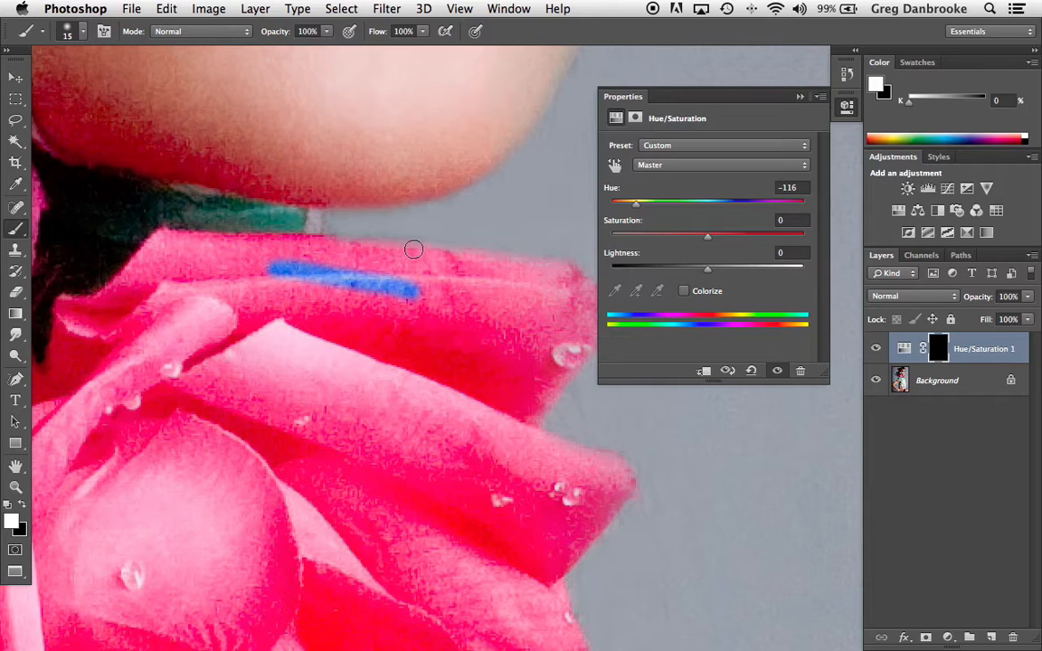
# Step: Paint a broader mask stroke across the right rose's second petal with a 50 px brush
pyautogui.press(']')
pyautogui.press(']')
pyautogui.press(']')
pyautogui.press(']')
pyautogui.moveTo(213, 378)
pyautogui.mouseDown()
pyautogui.moveTo(279, 377)
pyautogui.moveTo(427, 409)
pyautogui.mouseUp()
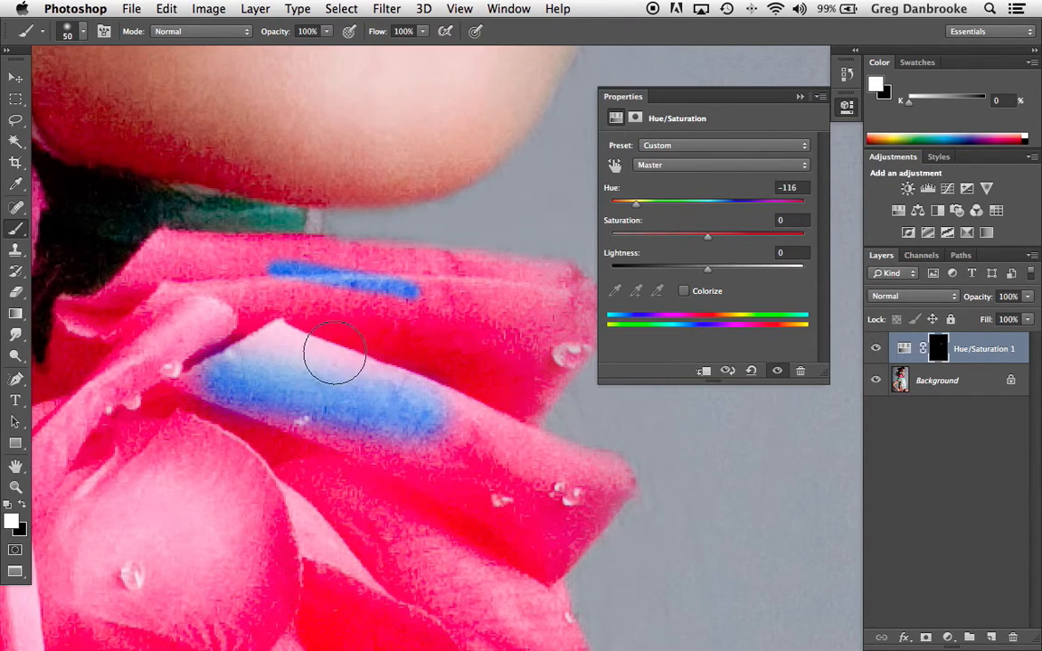
# Step: Paint the mask along the right rose's top petal edge, from its inner corner to the outer tip, with a 15 px brush
pyautogui.press('[')
pyautogui.press('[')
pyautogui.press('[')
pyautogui.press('[')
pyautogui.press('[')
pyautogui.press('[')
pyautogui.press('[')
pyautogui.press('[')
pyautogui.press('[')
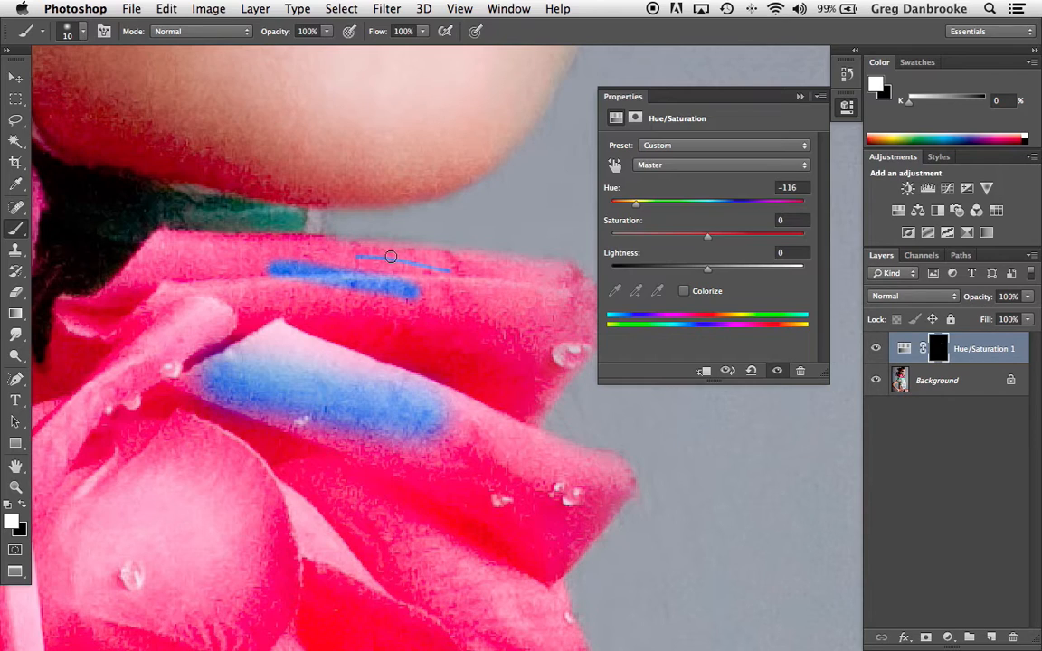
pyautogui.press(']')
pyautogui.moveTo(243, 251); pyautogui.dragTo(499, 269)
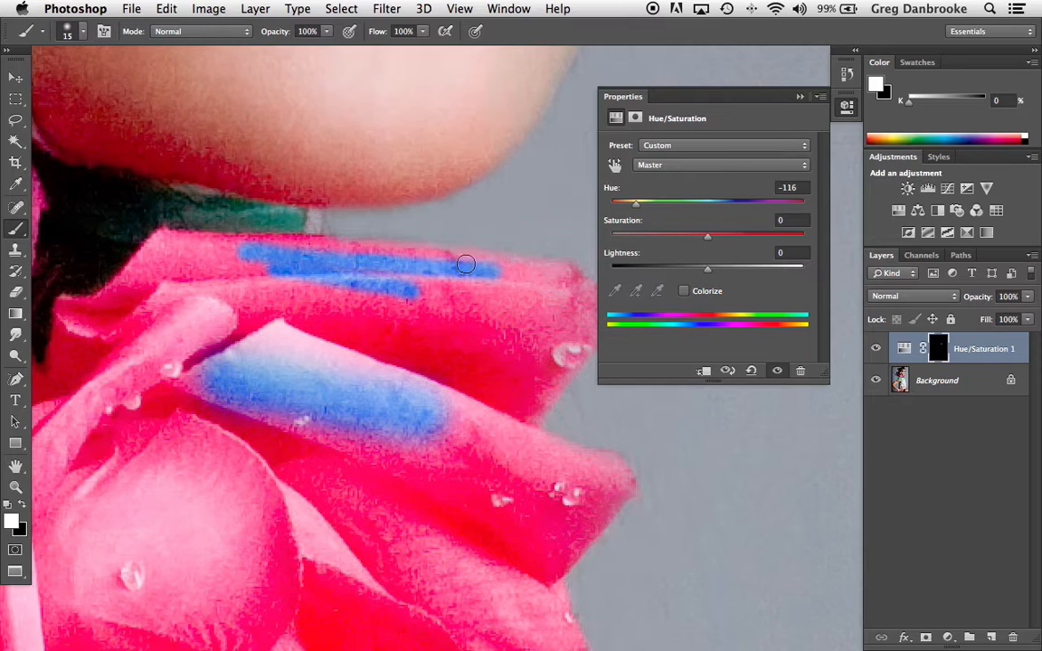
pyautogui.moveTo(479, 260); pyautogui.dragTo(163, 232)
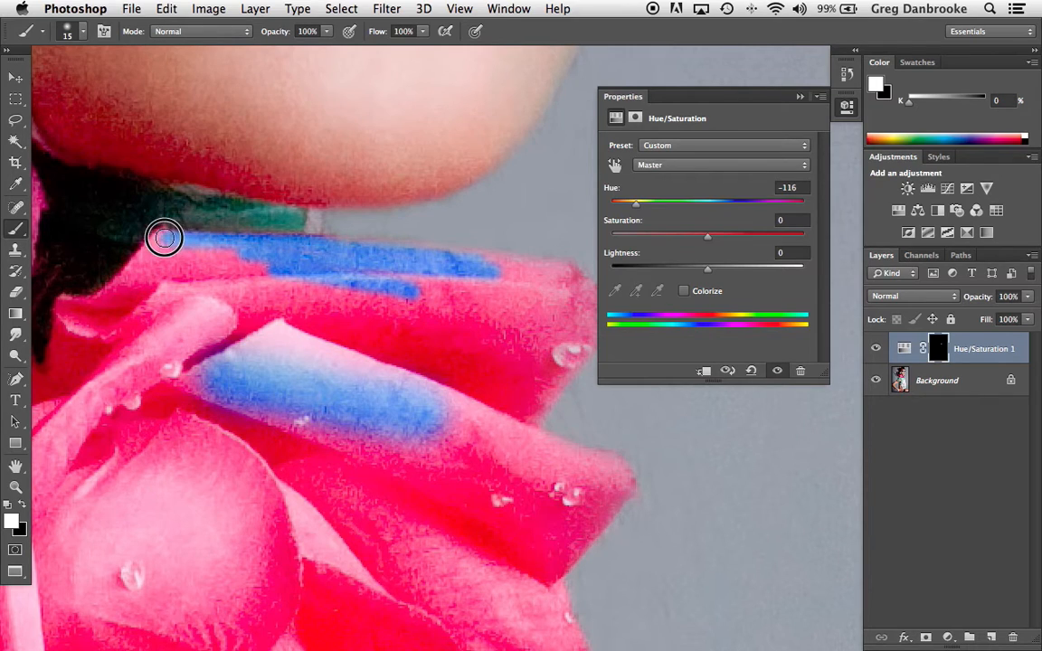
pyautogui.moveTo(228, 243); pyautogui.dragTo(570, 267)
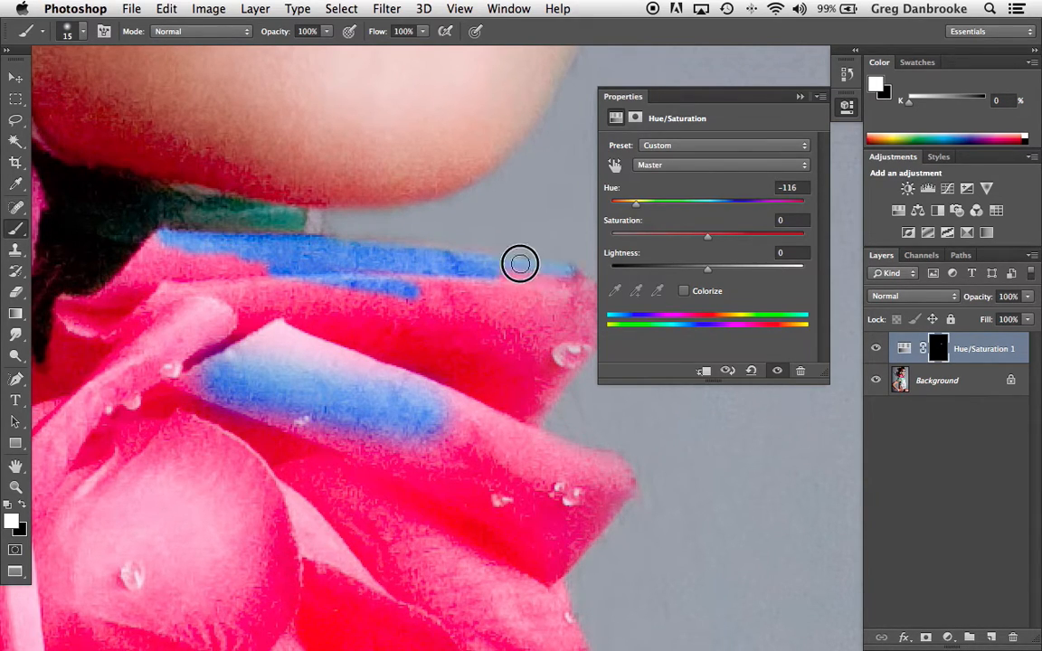
# Step: Trace the jagged outer edges of the right rose's two upper petals on the mask
pyautogui.moveTo(424, 346); pyautogui.dragTo(242, 239)
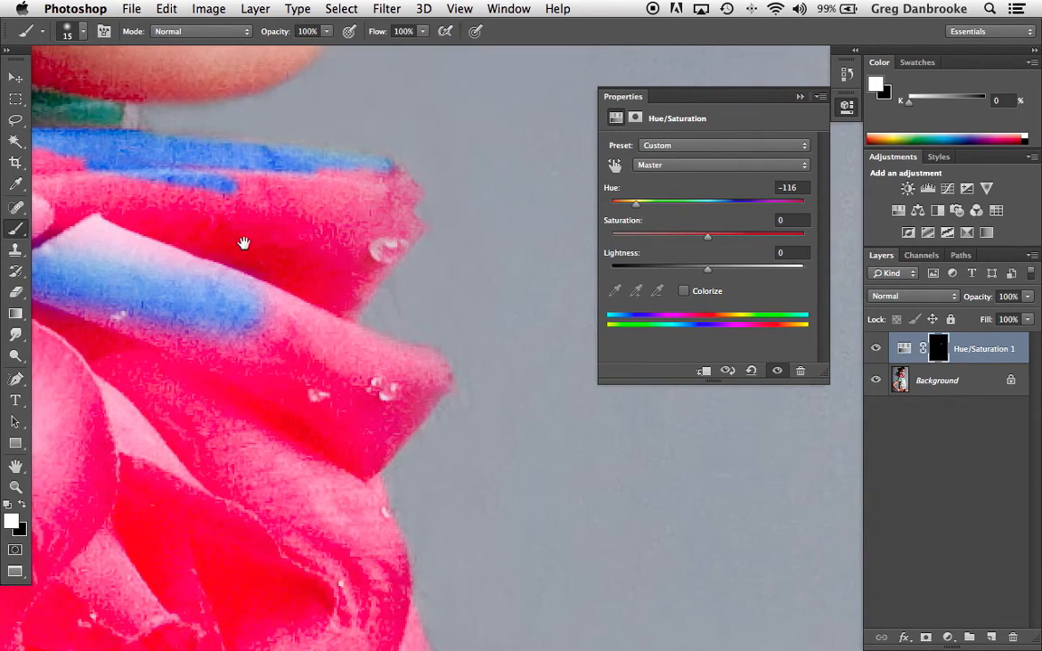
pyautogui.click(419, 226)
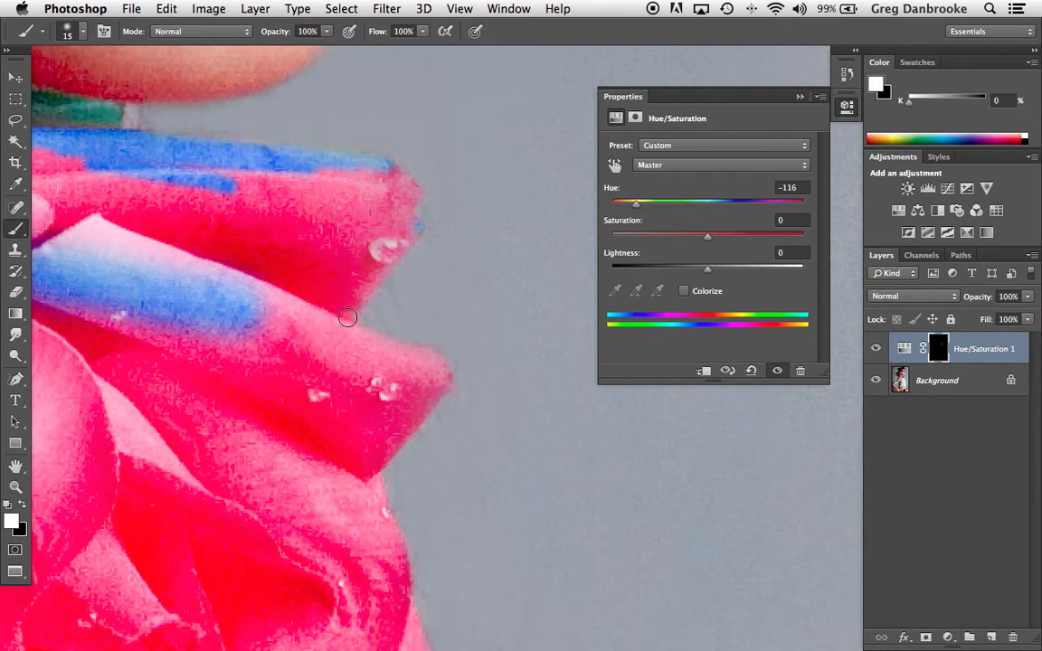
pyautogui.moveTo(411, 221)
pyautogui.mouseDown()
pyautogui.moveTo(392, 164)
pyautogui.moveTo(376, 163)
pyautogui.moveTo(420, 196)
pyautogui.moveTo(402, 210)
pyautogui.moveTo(421, 228)
pyautogui.moveTo(342, 326)
pyautogui.mouseUp()
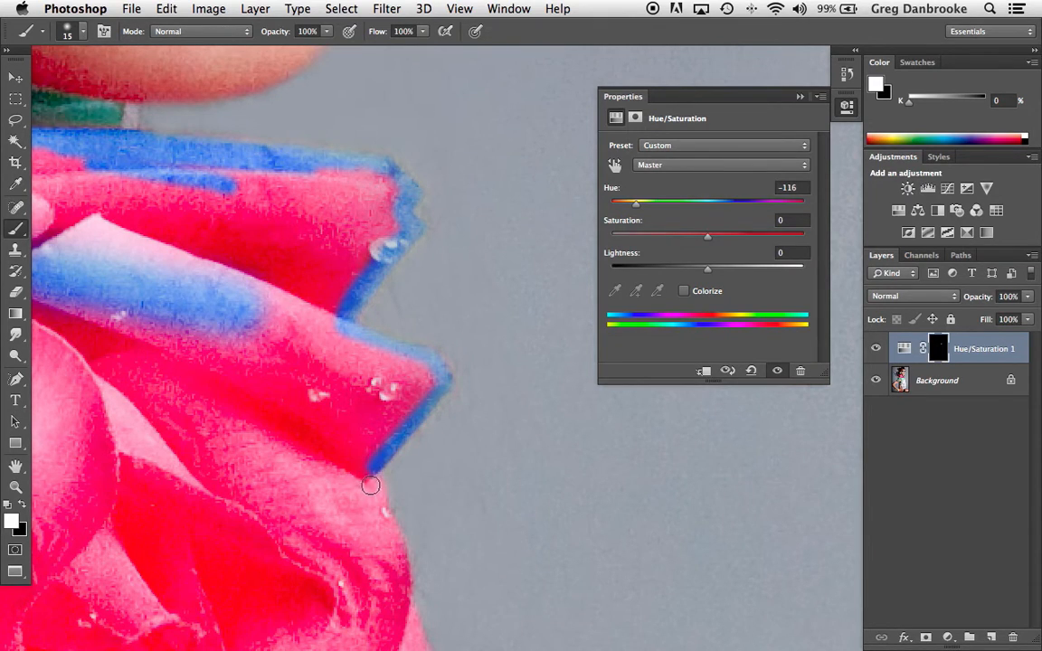
# Step: Continue the mask outline down the right rose's outer side and along its lower edge to the pointed petal tip
pyautogui.scroll(-2, 370, 486)
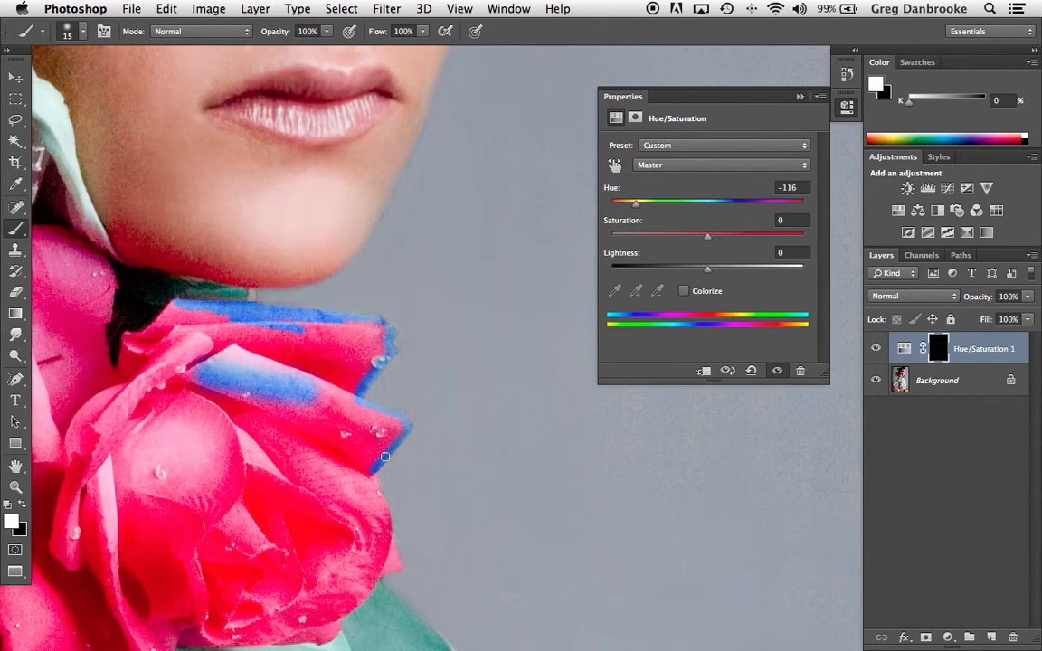
pyautogui.moveTo(372, 478)
pyautogui.mouseDown()
pyautogui.moveTo(430, 232)
pyautogui.moveTo(419, 234)
pyautogui.moveTo(444, 311)
pyautogui.moveTo(413, 318)
pyautogui.mouseUp()
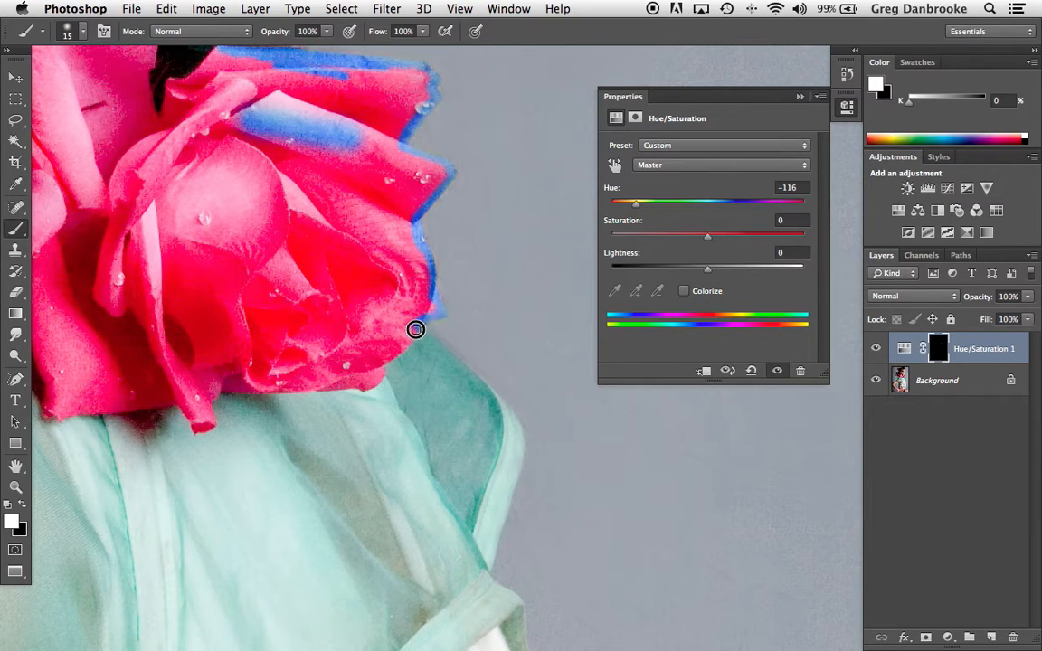
pyautogui.moveTo(408, 339)
pyautogui.mouseDown()
pyautogui.moveTo(374, 364)
pyautogui.moveTo(412, 335)
pyautogui.moveTo(363, 343)
pyautogui.moveTo(482, 284)
pyautogui.mouseUp()
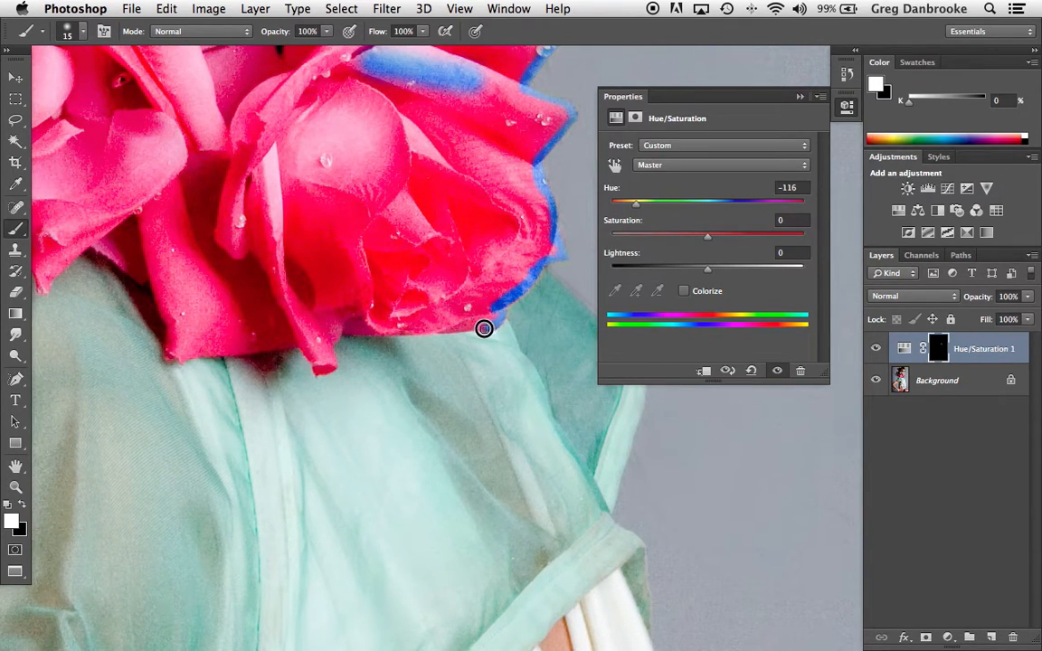
pyautogui.moveTo(467, 327); pyautogui.dragTo(341, 332)
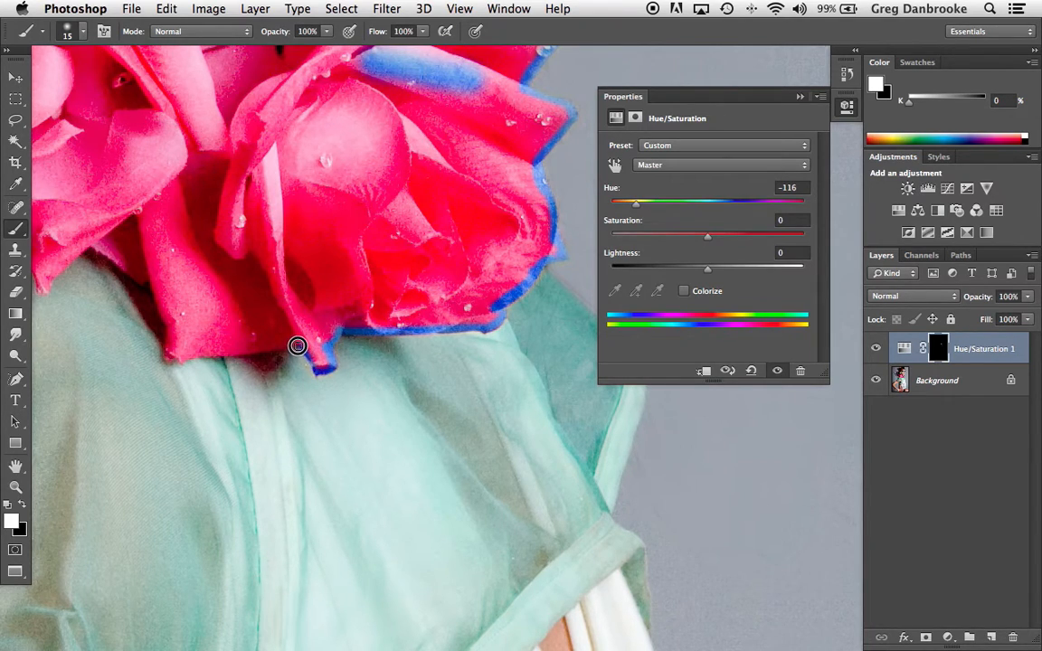
# Step: Clean up the outline at the pointed petal tip with black, and trace the roses' remaining lower and left edges in white
pyautogui.press('x')
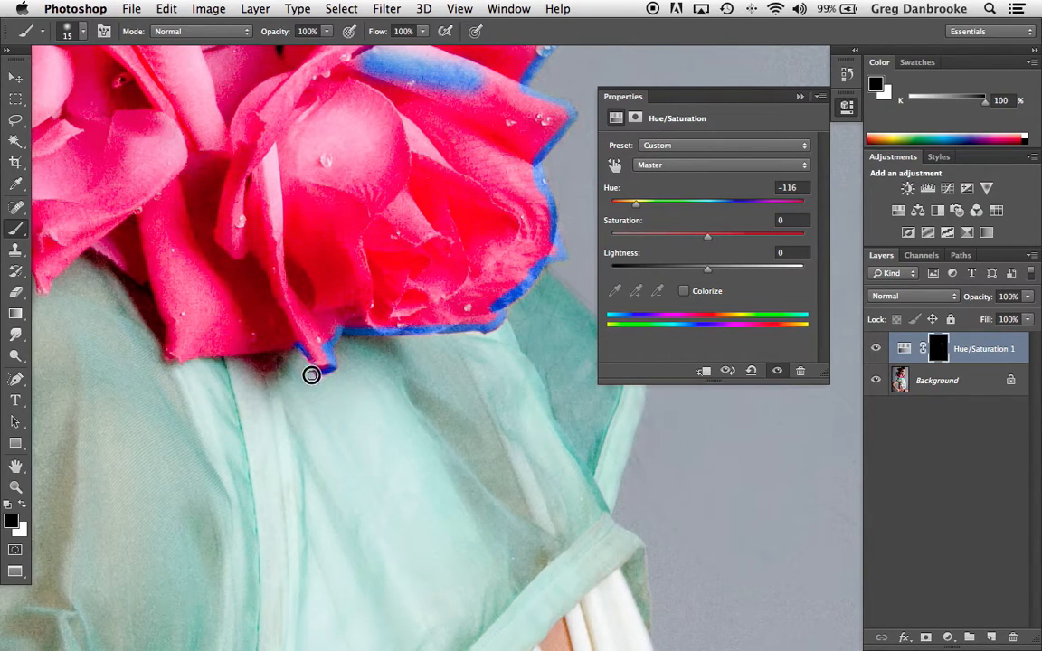
pyautogui.press('x')
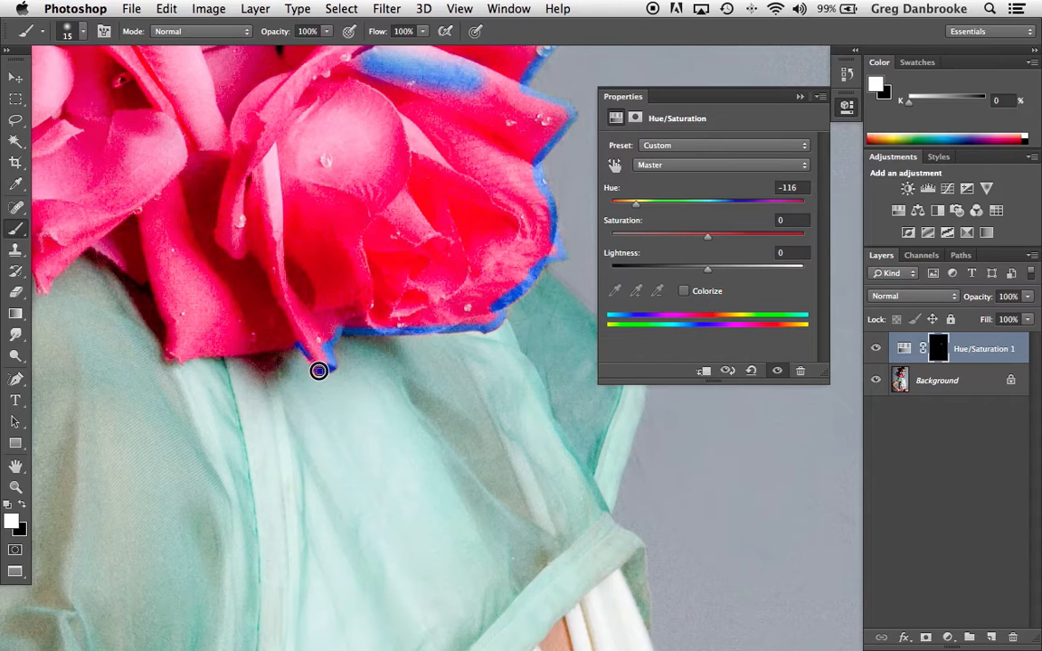
pyautogui.moveTo(287, 343)
pyautogui.mouseDown()
pyautogui.moveTo(177, 362)
pyautogui.moveTo(156, 282)
pyautogui.moveTo(83, 240)
pyautogui.mouseUp()
pyautogui.moveTo(82, 220)
pyautogui.mouseDown()
pyautogui.moveTo(288, 298)
pyautogui.moveTo(265, 297)
pyautogui.moveTo(233, 321)
pyautogui.moveTo(242, 307)
pyautogui.moveTo(224, 340)
pyautogui.moveTo(201, 313)
pyautogui.moveTo(89, 308)
pyautogui.moveTo(56, 285)
pyautogui.moveTo(66, 226)
pyautogui.moveTo(349, 376)
pyautogui.moveTo(211, 312)
pyautogui.moveTo(198, 288)
pyautogui.moveTo(243, 233)
pyautogui.moveTo(231, 233)
pyautogui.moveTo(241, 203)
pyautogui.moveTo(289, 170)
pyautogui.moveTo(274, 120)
pyautogui.moveTo(240, 90)
pyautogui.moveTo(272, 131)
pyautogui.moveTo(237, 105)
pyautogui.moveTo(288, 93)
pyautogui.mouseUp()
# Step: Trace the left rose's upper edge over to the right rose to close the outline on the mask
pyautogui.scroll(5, 286, 91)
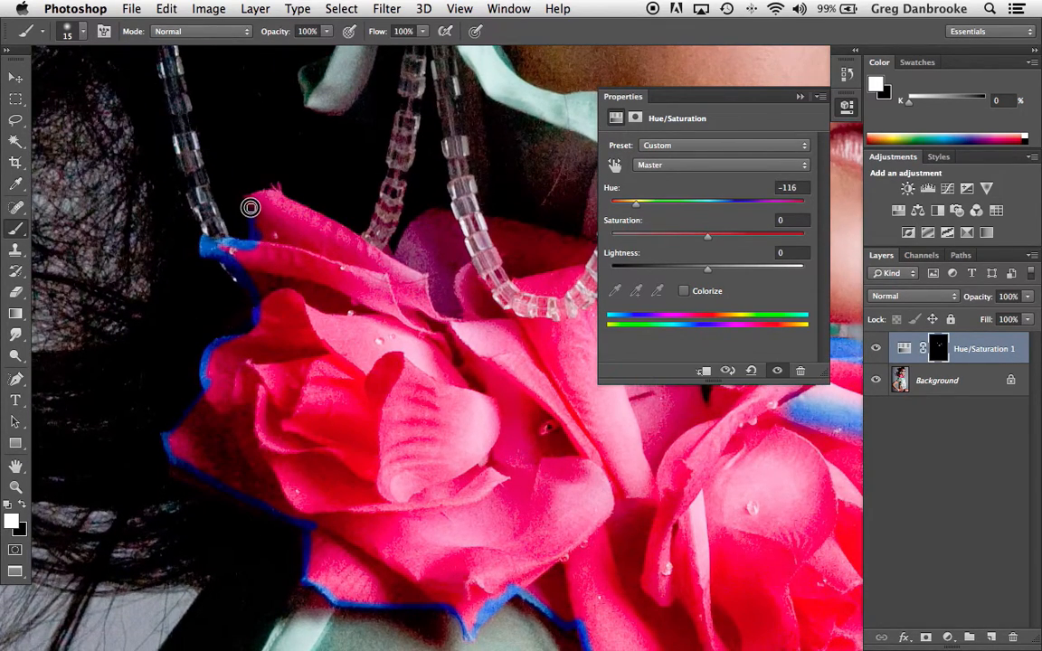
pyautogui.moveTo(243, 197)
pyautogui.mouseDown()
pyautogui.moveTo(279, 186)
pyautogui.moveTo(386, 257)
pyautogui.moveTo(426, 216)
pyautogui.moveTo(416, 222)
pyautogui.moveTo(443, 211)
pyautogui.moveTo(590, 250)
pyautogui.moveTo(282, 225)
pyautogui.moveTo(322, 246)
pyautogui.moveTo(357, 241)
pyautogui.moveTo(389, 261)
pyautogui.moveTo(406, 293)
pyautogui.moveTo(394, 349)
pyautogui.moveTo(403, 387)
pyautogui.moveTo(395, 361)
pyautogui.moveTo(405, 379)
pyautogui.moveTo(414, 347)
pyautogui.moveTo(469, 312)
pyautogui.moveTo(436, 340)
pyautogui.moveTo(364, 239)
pyautogui.mouseUp()
pyautogui.press('space')
pyautogui.keyDown('alt'); pyautogui.click(455, 326); pyautogui.keyUp('alt')
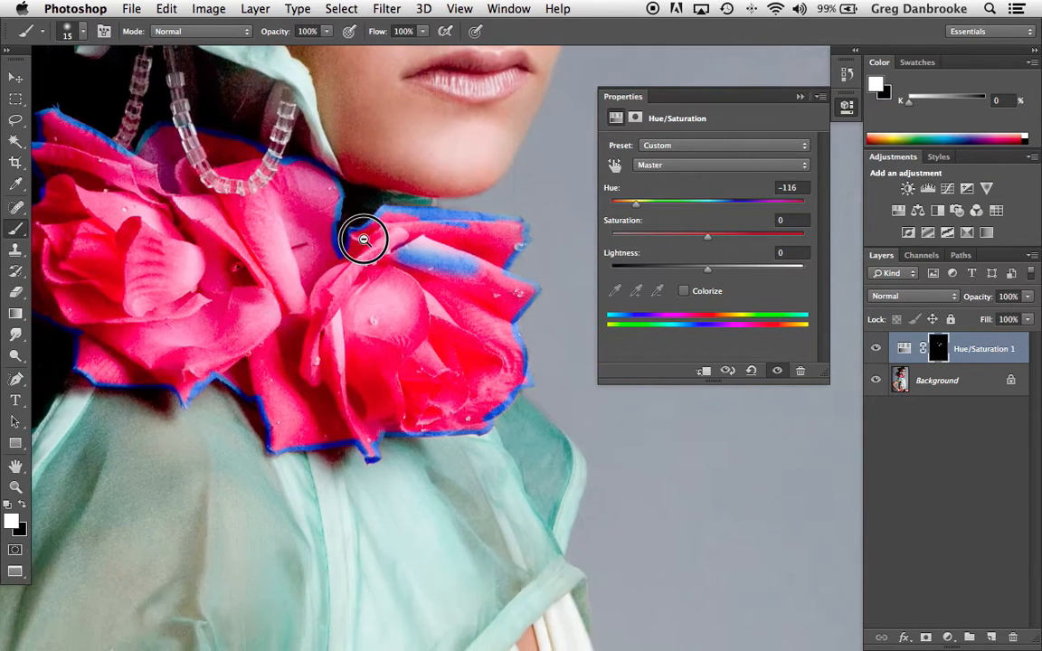
# Step: Display the Hue/Saturation layer mask on its own and inspect the painted rose outline
pyautogui.keyDown('alt'); pyautogui.click(937, 351); pyautogui.keyUp('alt')
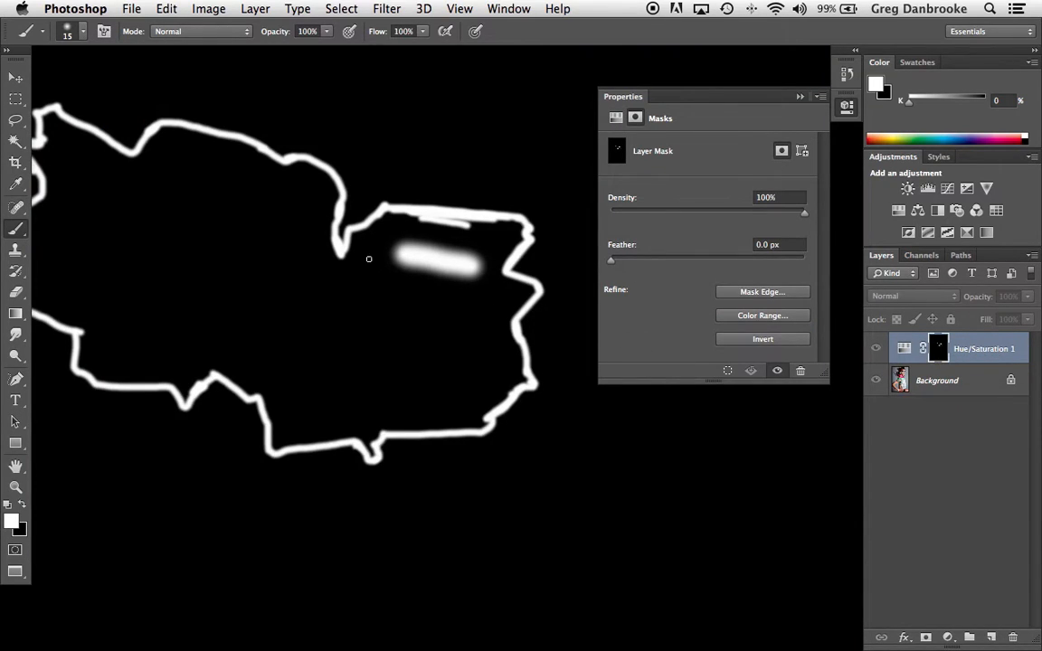
pyautogui.moveTo(370, 258); pyautogui.dragTo(400, 272)
pyautogui.keyDown('alt'); pyautogui.click(399, 271); pyautogui.keyUp('alt')
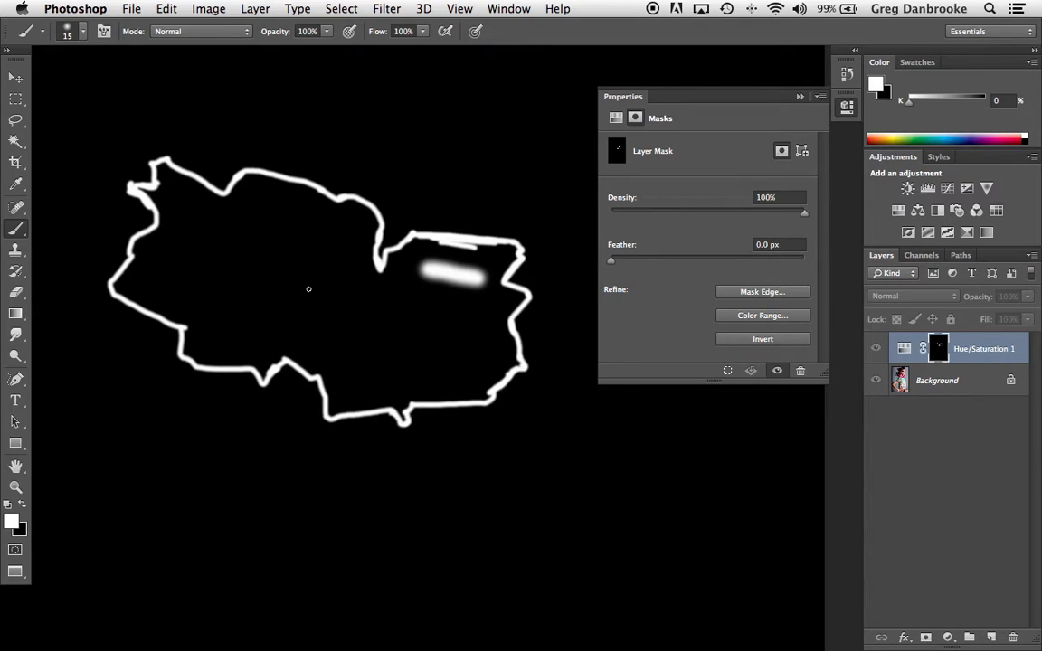
pyautogui.click(288, 223)
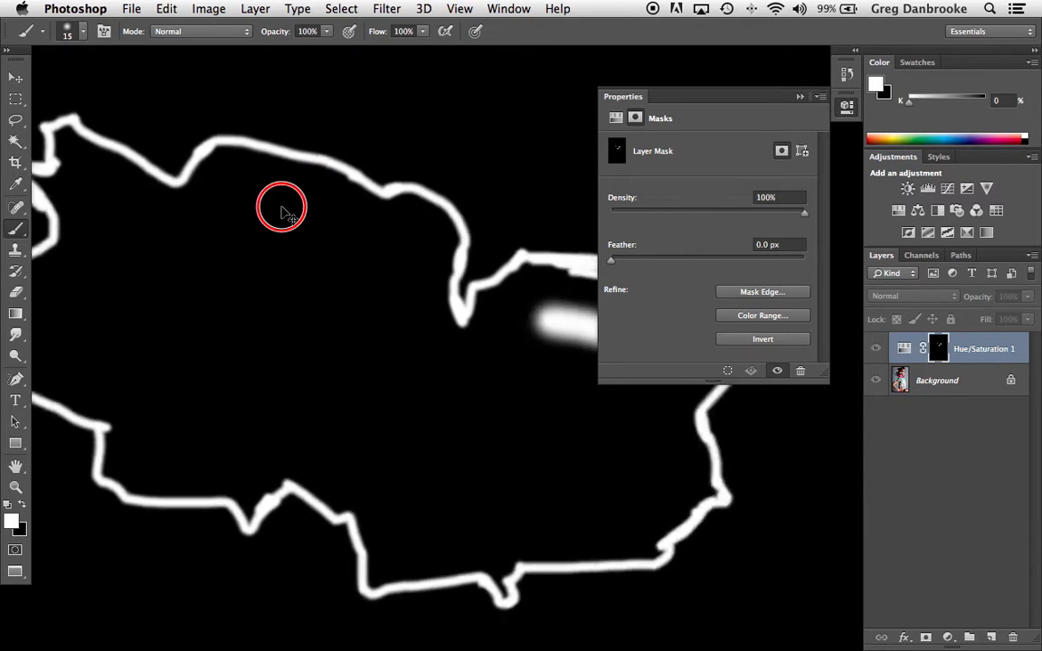
pyautogui.keyDown('alt'); pyautogui.click(360, 168); pyautogui.keyUp('alt')
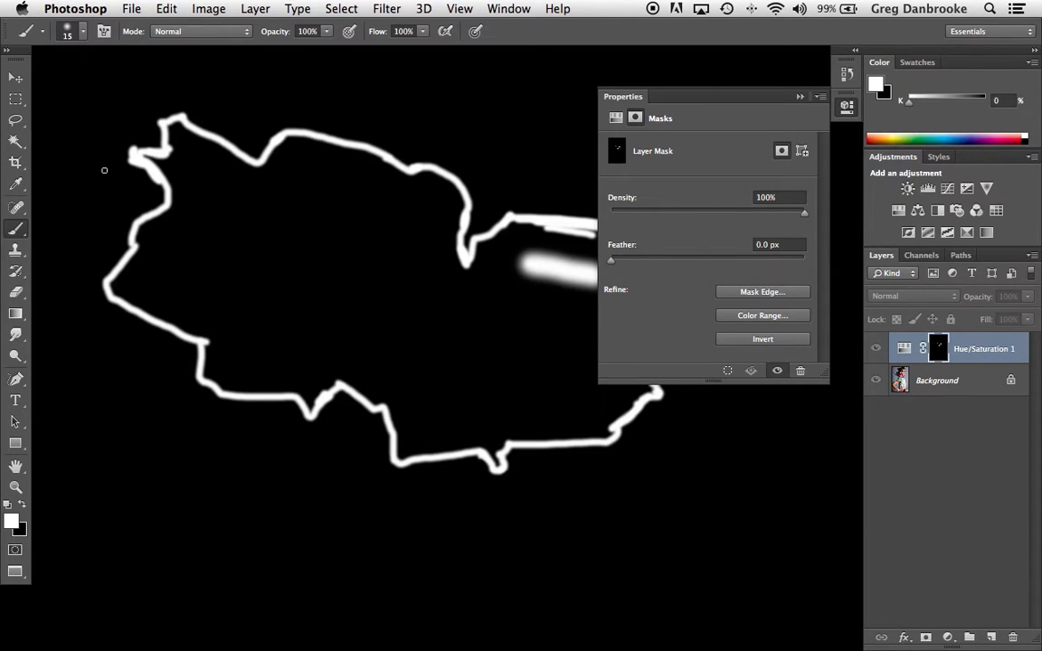
# Step: Select the black area inside the rose outline on the mask with the Magic Wand and check the selection's edge
pyautogui.moveTo(18, 143); pyautogui.dragTo(65, 154)
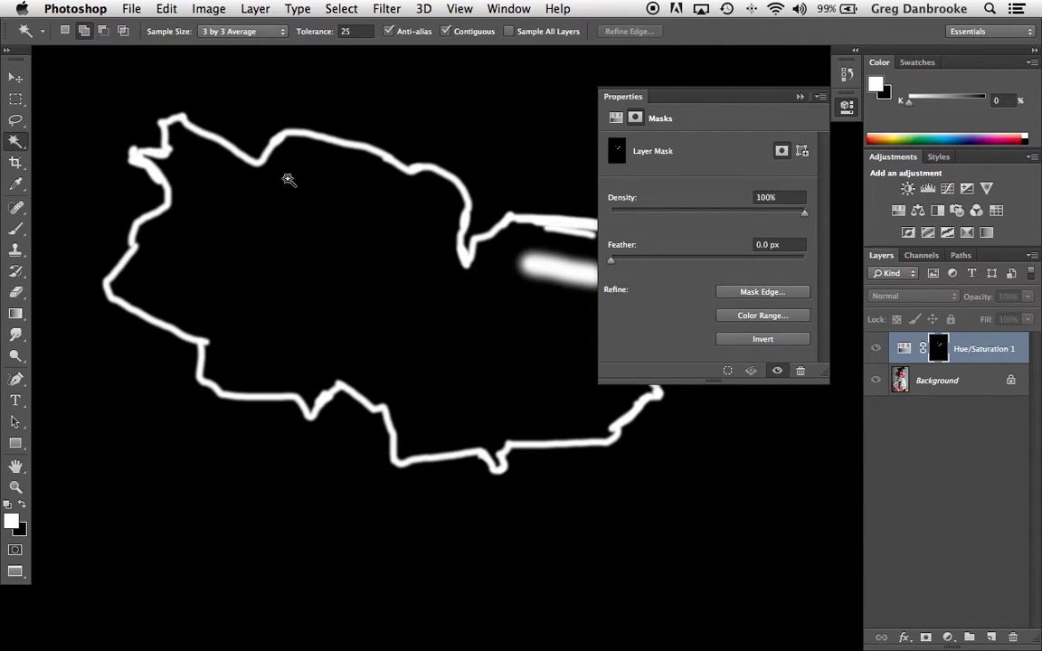
pyautogui.click(336, 256)
pyautogui.moveTo(298, 144)
pyautogui.mouseDown()
pyautogui.moveTo(346, 131)
pyautogui.moveTo(318, 202)
pyautogui.mouseUp()
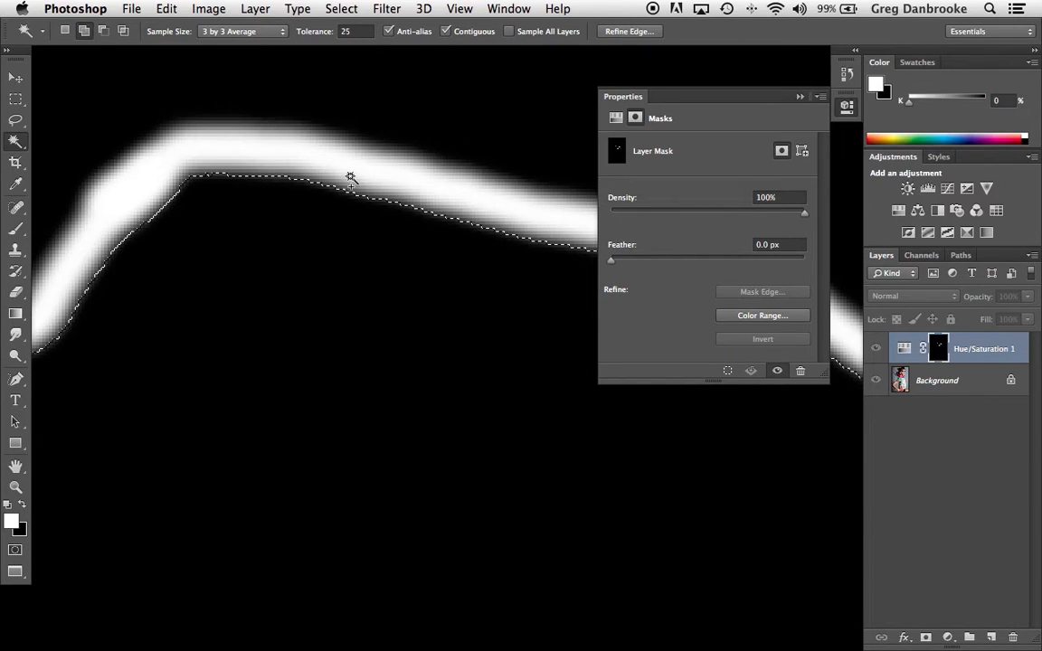
pyautogui.scroll(-3, 298, 199)
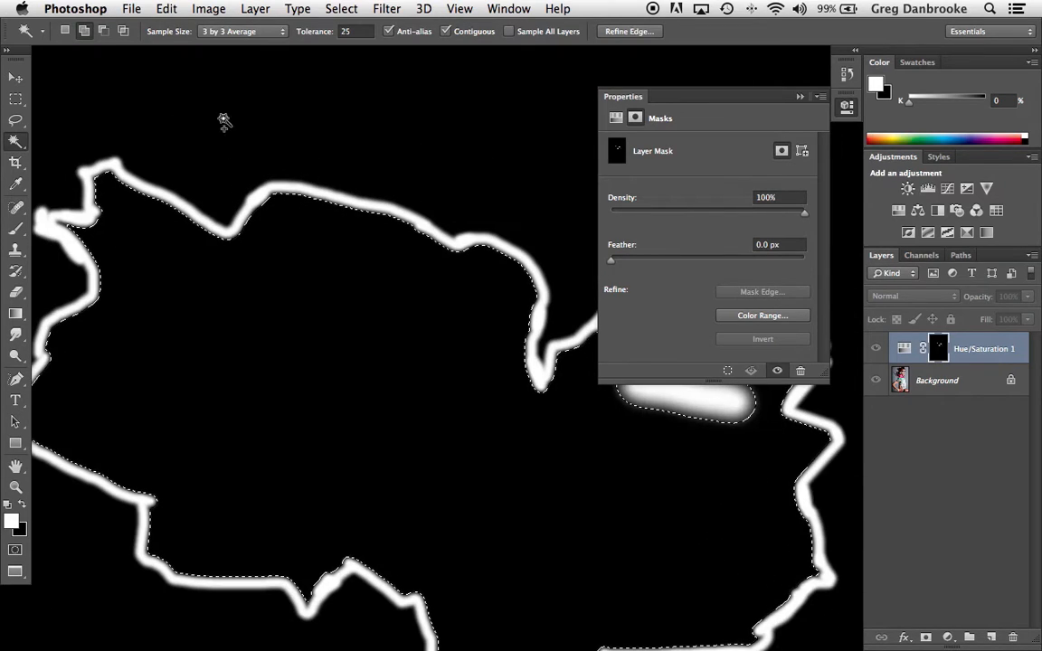
# Step: Fill the selected area inside the rose outline on the mask with white, deselect, and check the edges on the photo
pyautogui.click(167, 9)
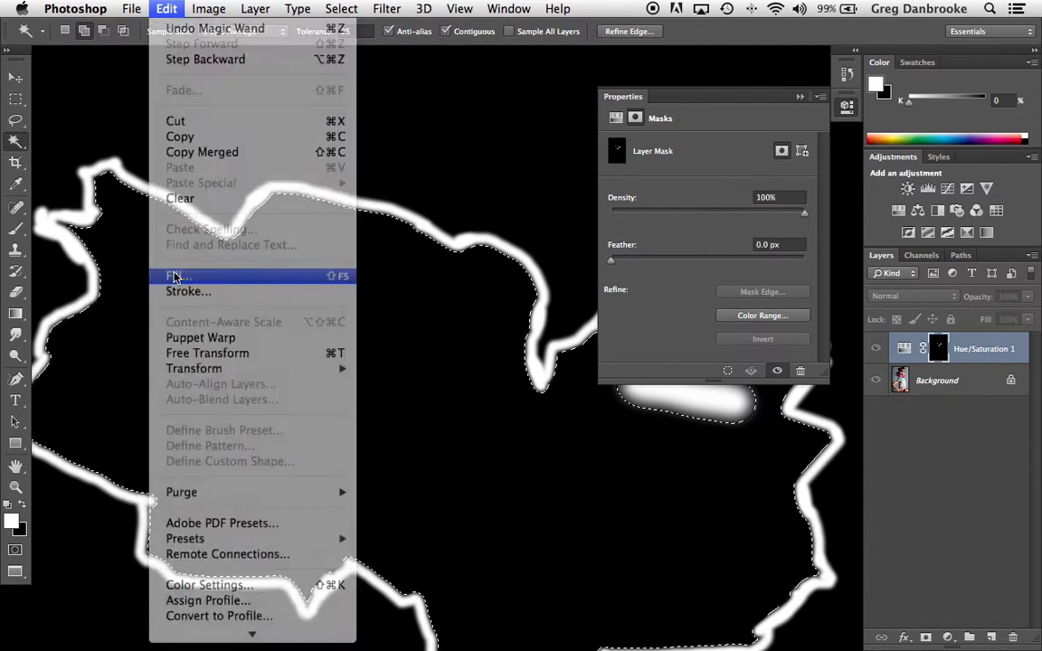
pyautogui.click(174, 276)
pyautogui.click(750, 344)
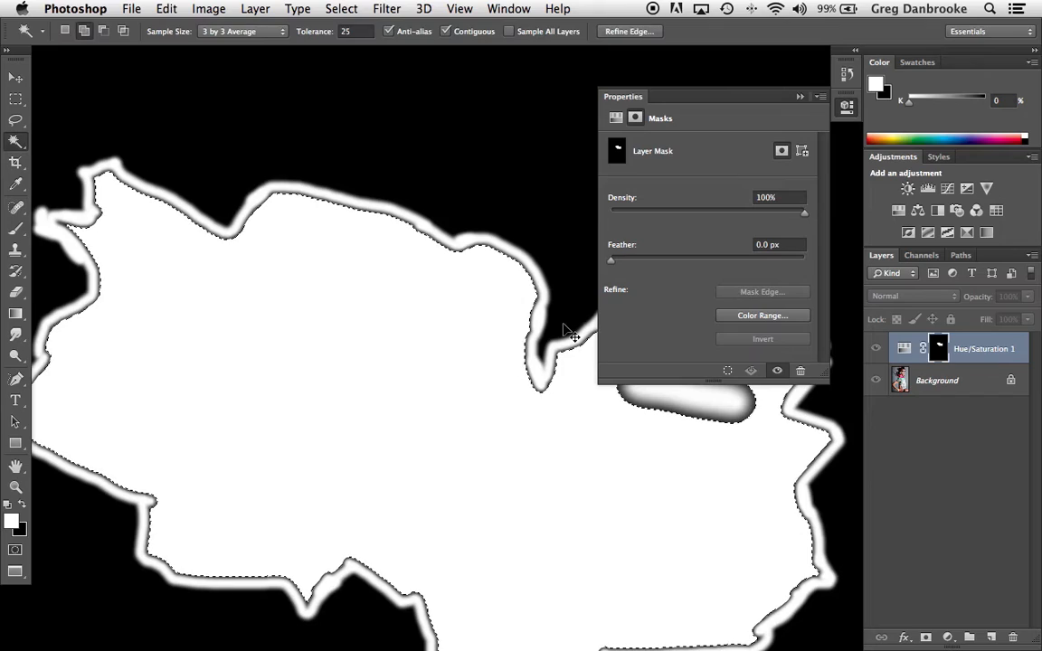
pyautogui.press('super+d')
pyautogui.keyDown('alt'); pyautogui.click(932, 357); pyautogui.keyUp('alt')
pyautogui.keyDown('super'); pyautogui.click(395, 234); pyautogui.keyUp('super')
pyautogui.keyDown('alt'); pyautogui.keyDown('super'); pyautogui.click(410, 225); pyautogui.keyUp('super'); pyautogui.keyUp('alt')
pyautogui.keyDown('alt'); pyautogui.keyDown('super'); pyautogui.click(411, 227); pyautogui.keyUp('super'); pyautogui.keyUp('alt')
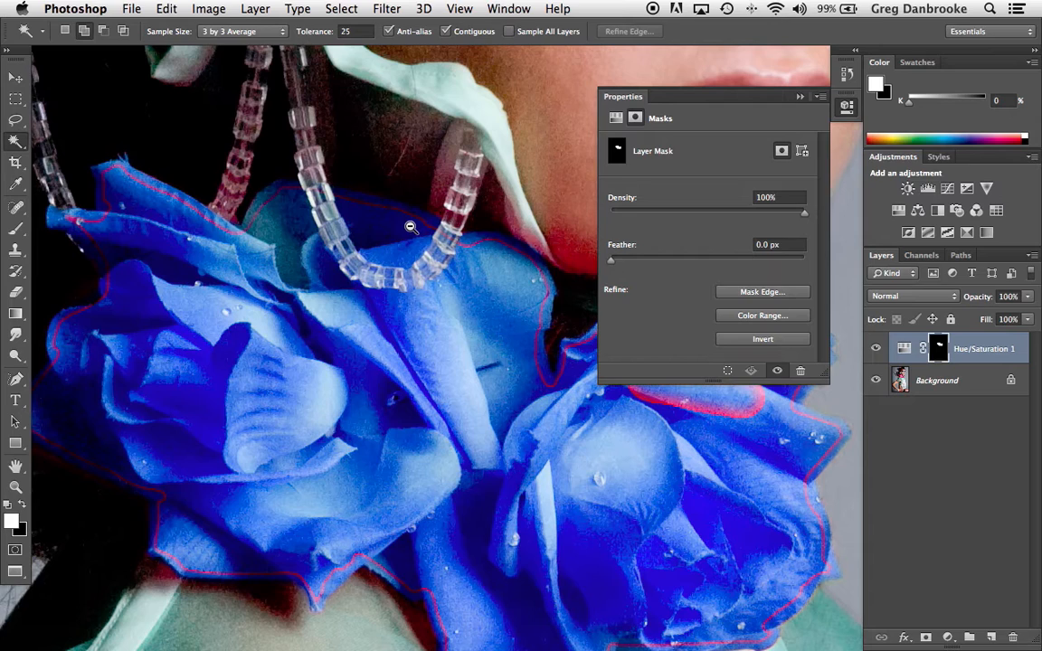
# Step: Return to the mask view and step back to the unfilled selection inside the rose outline
pyautogui.keyDown('alt'); pyautogui.click(938, 357); pyautogui.keyUp('alt')
pyautogui.press('alt+super+z')
pyautogui.press('alt+super+z')
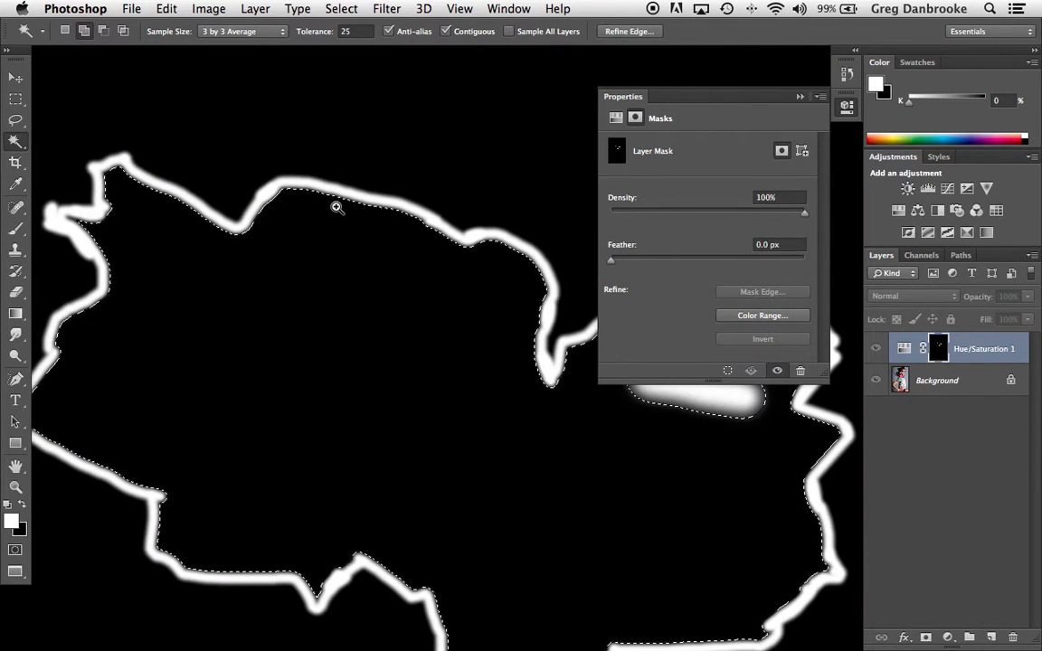
# Step: Expand the selection inside the rose outline by 6 pixels so it reaches into the white border
pyautogui.keyDown('super'); pyautogui.click(335, 207); pyautogui.keyUp('super')
pyautogui.keyDown('super'); pyautogui.click(388, 182); pyautogui.keyUp('super')
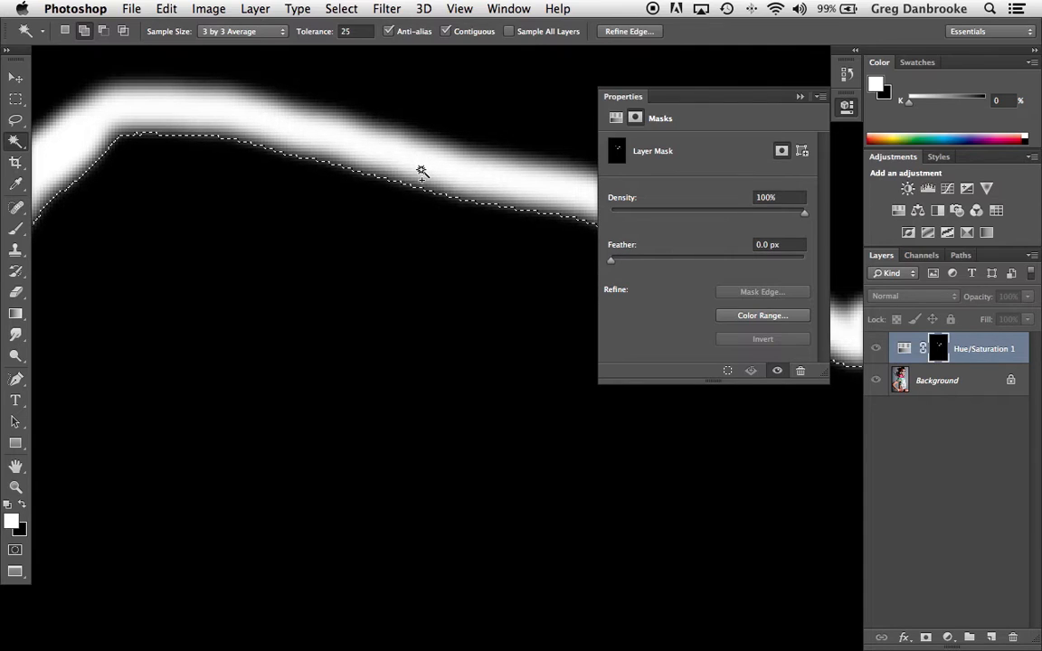
pyautogui.click(341, 9)
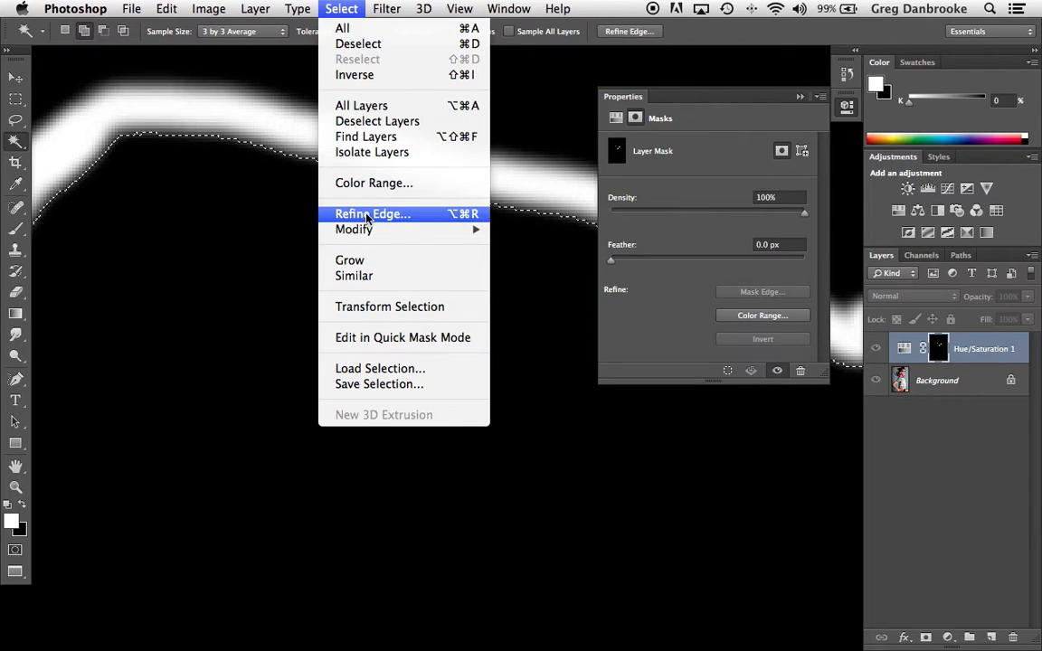
pyautogui.moveTo(367, 229)
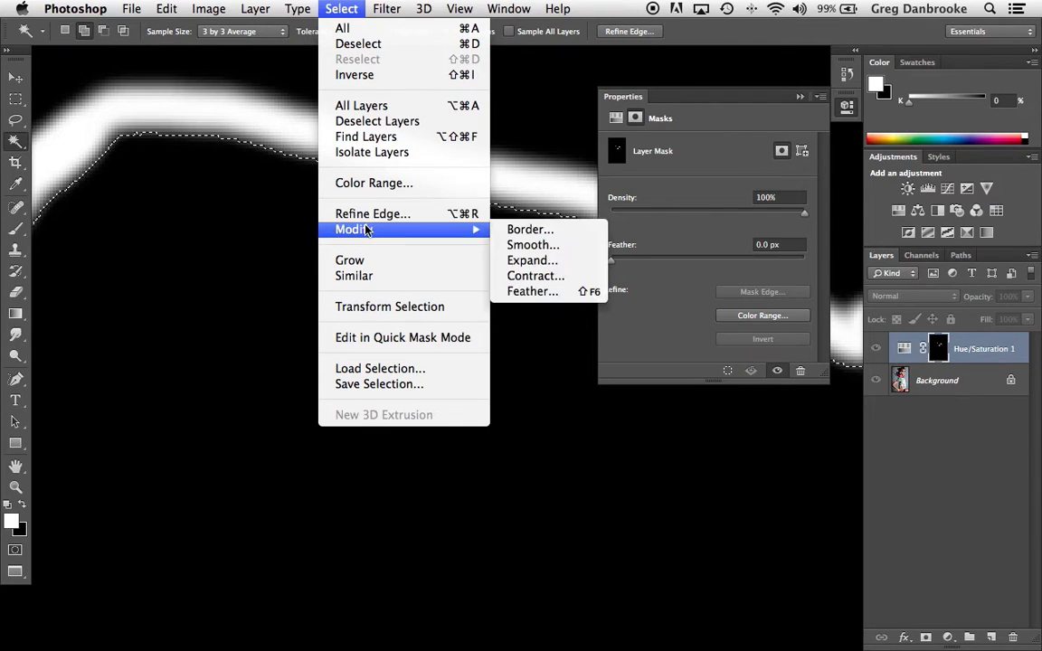
pyautogui.click(543, 262)
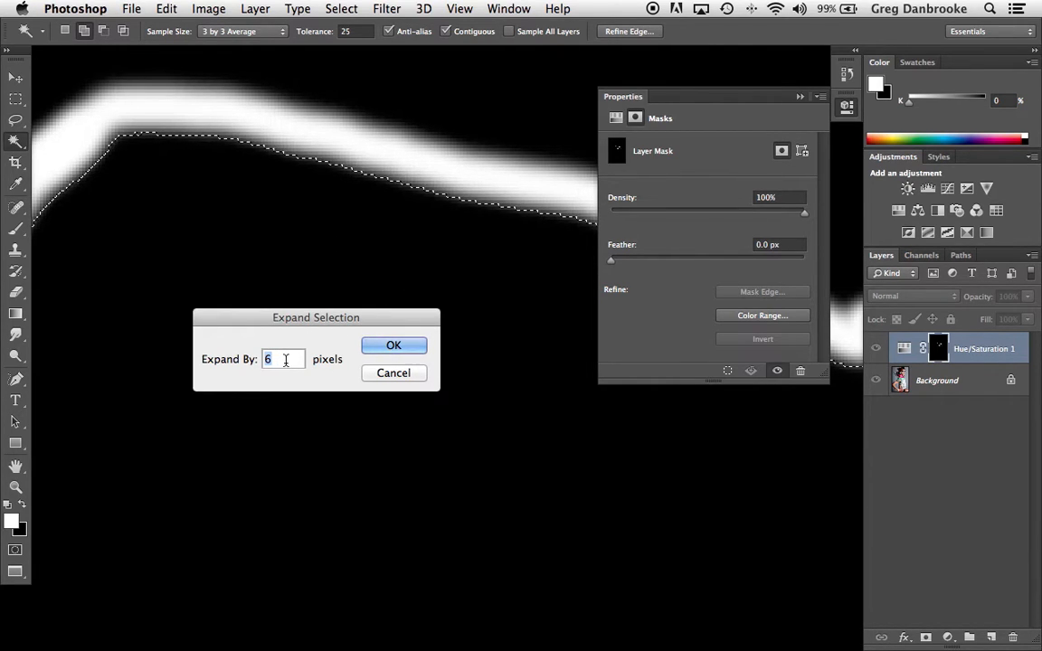
pyautogui.click(390, 347)
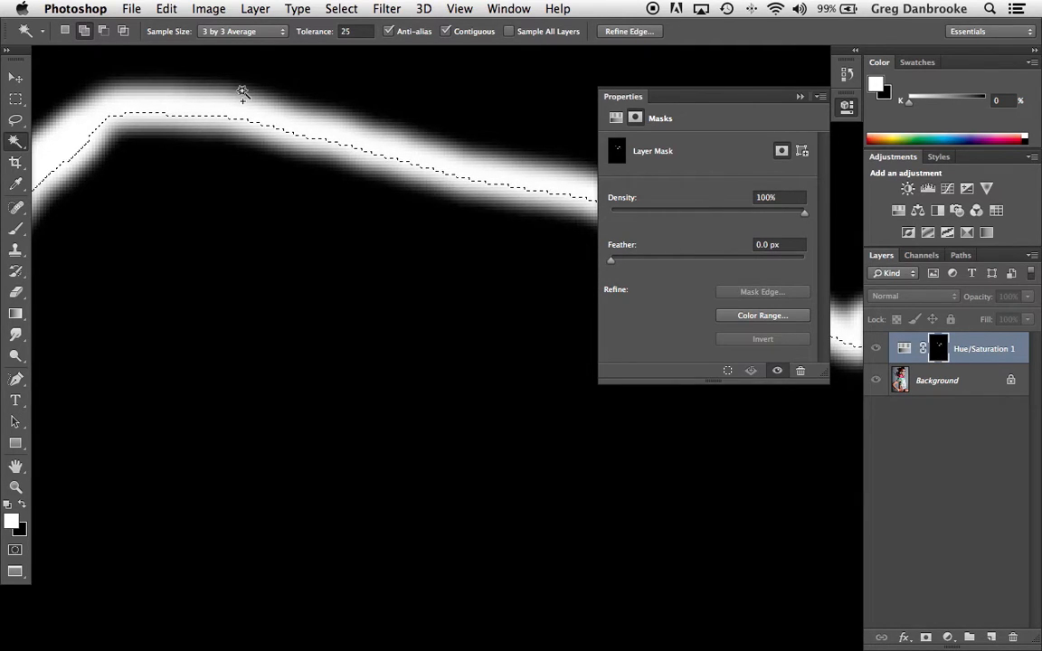
# Step: Fill the expanded selection on the mask with white and deselect
pyautogui.click(165, 10)
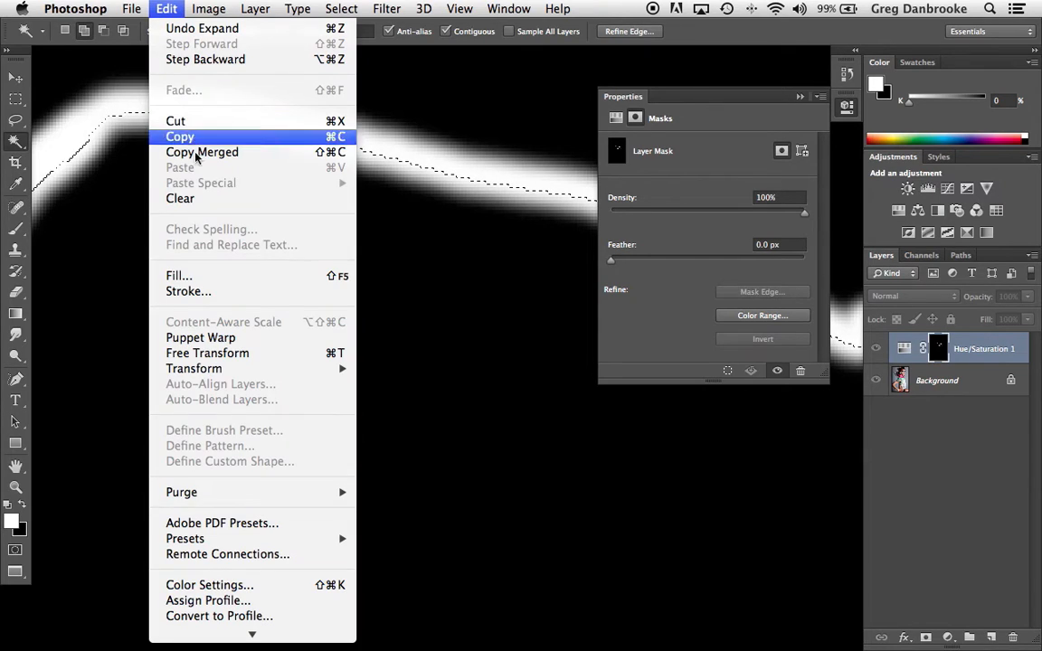
pyautogui.click(203, 275)
pyautogui.click(785, 344)
pyautogui.press('w')
pyautogui.press('super+d')
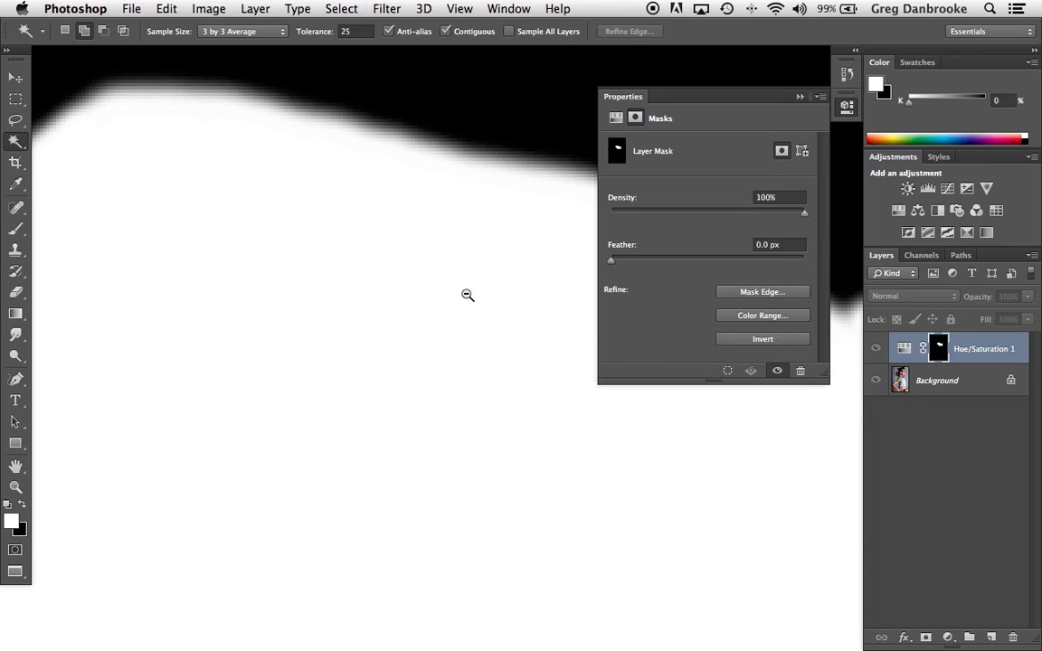
# Step: Step back to the expanded selection at the left petal tip, refill it with white, and deselect
pyautogui.keyDown('alt'); pyautogui.click(467, 295); pyautogui.keyUp('alt')
pyautogui.moveTo(460, 379); pyautogui.dragTo(339, 299)
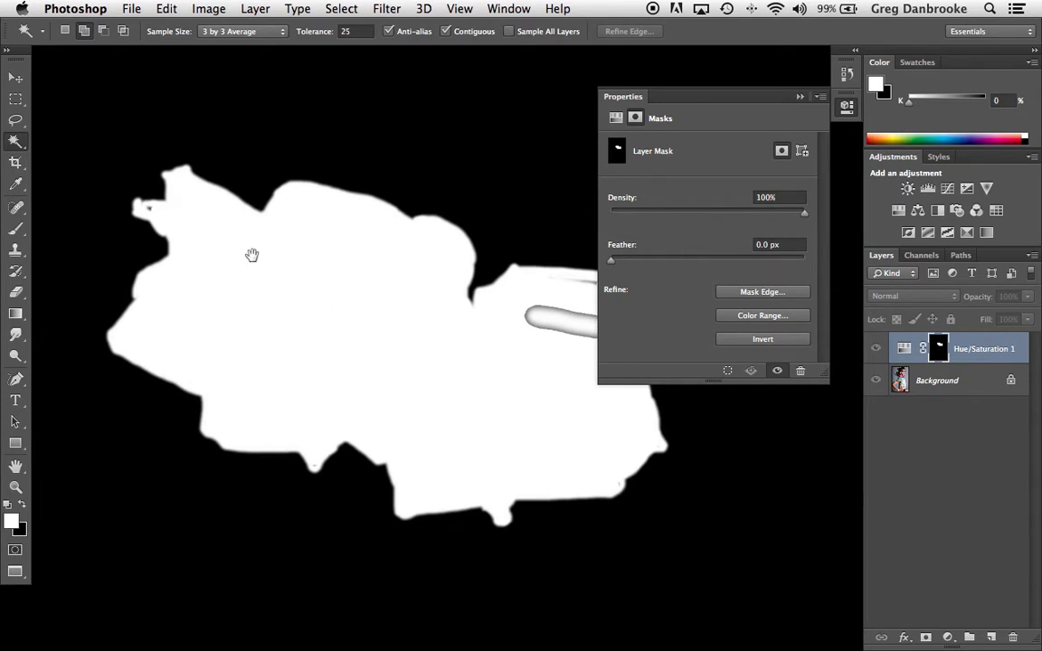
pyautogui.keyDown('super'); pyautogui.click(151, 215); pyautogui.keyUp('super')
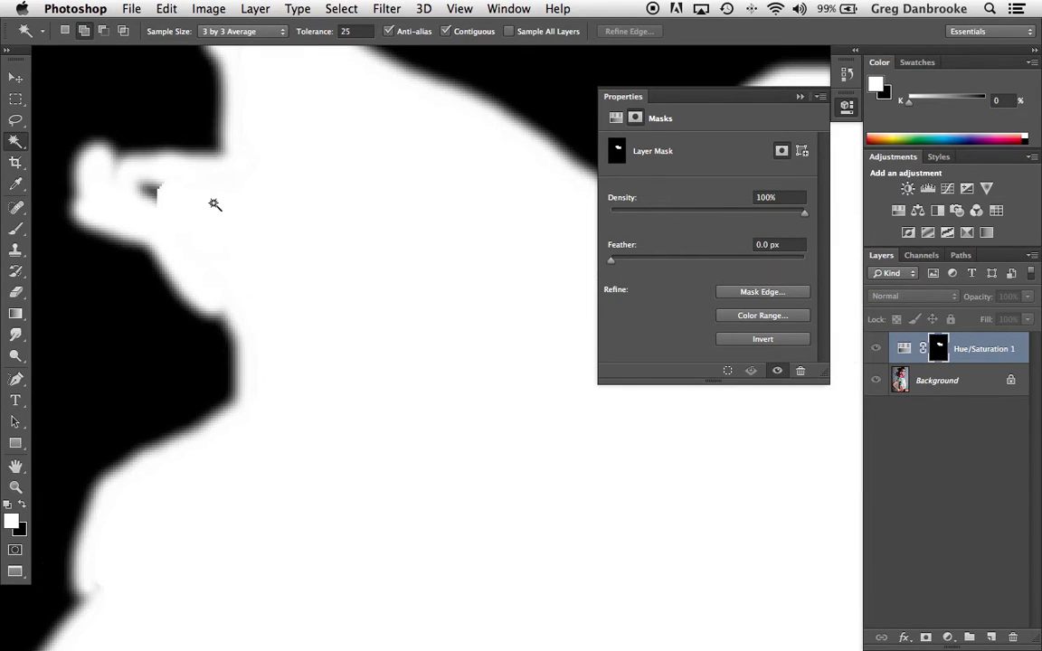
pyautogui.click(215, 204)
pyautogui.press('BackSpace')
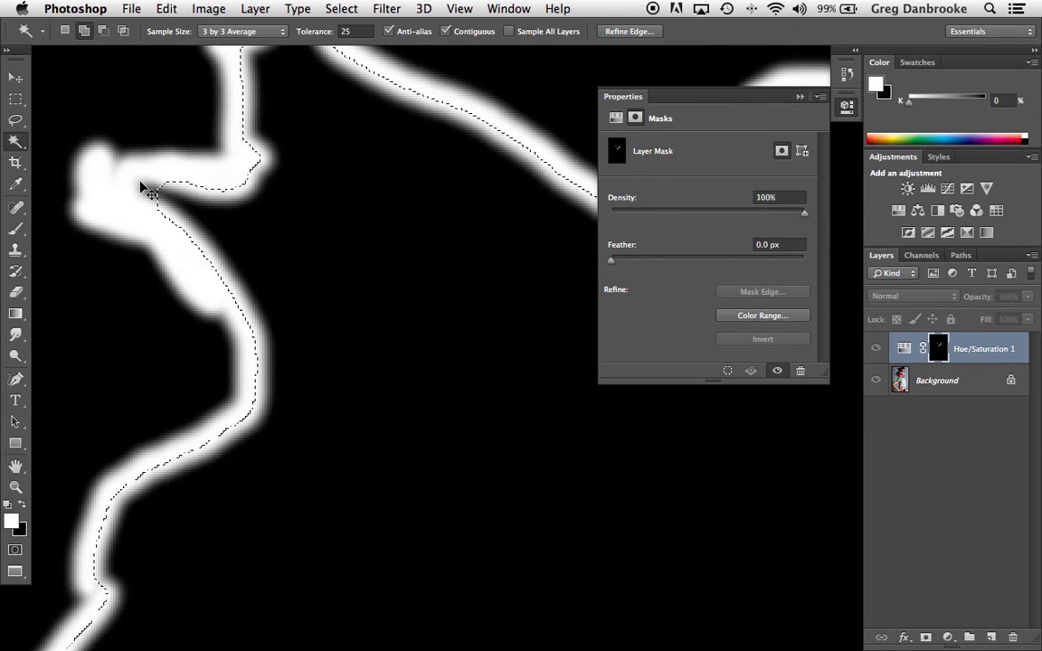
pyautogui.hotkey('alt', 'BackSpace')
pyautogui.press('super+d')
# Step: Paint white over the leftover dark gaps at the left petal tip and inside the right rose on the mask
pyautogui.press('b')
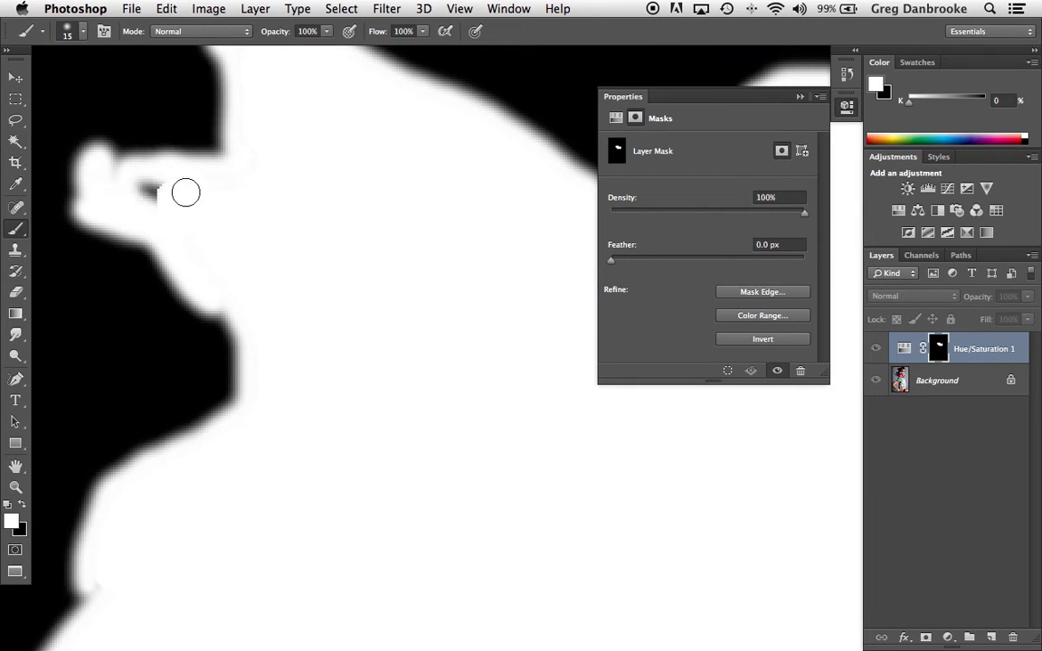
pyautogui.keyDown('alt'); pyautogui.click(238, 218); pyautogui.keyUp('alt')
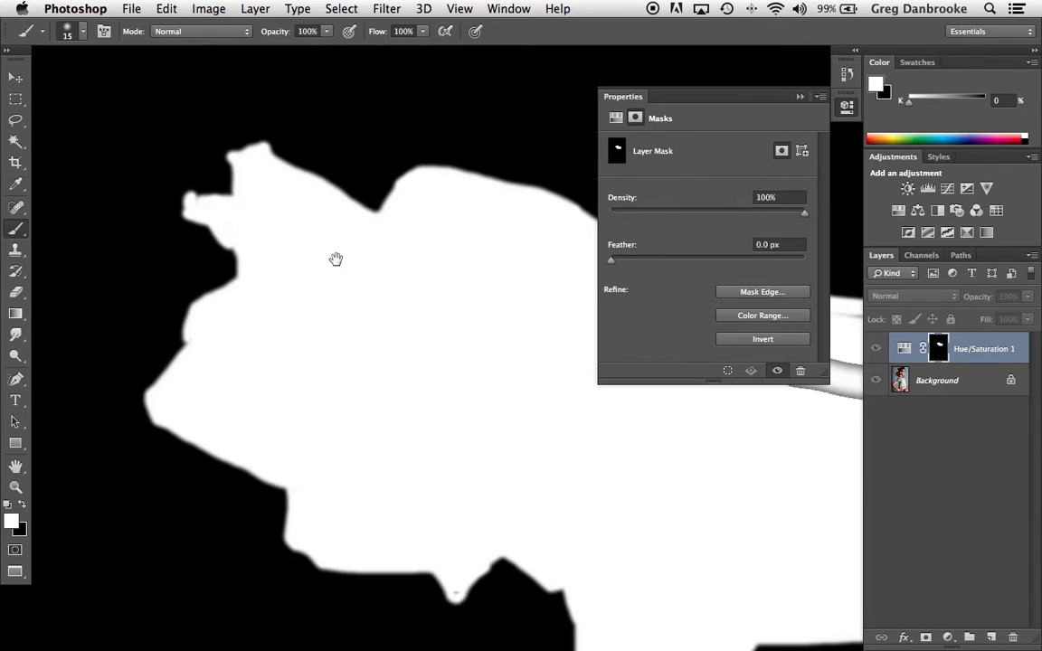
pyautogui.moveTo(316, 249); pyautogui.dragTo(74, 168)
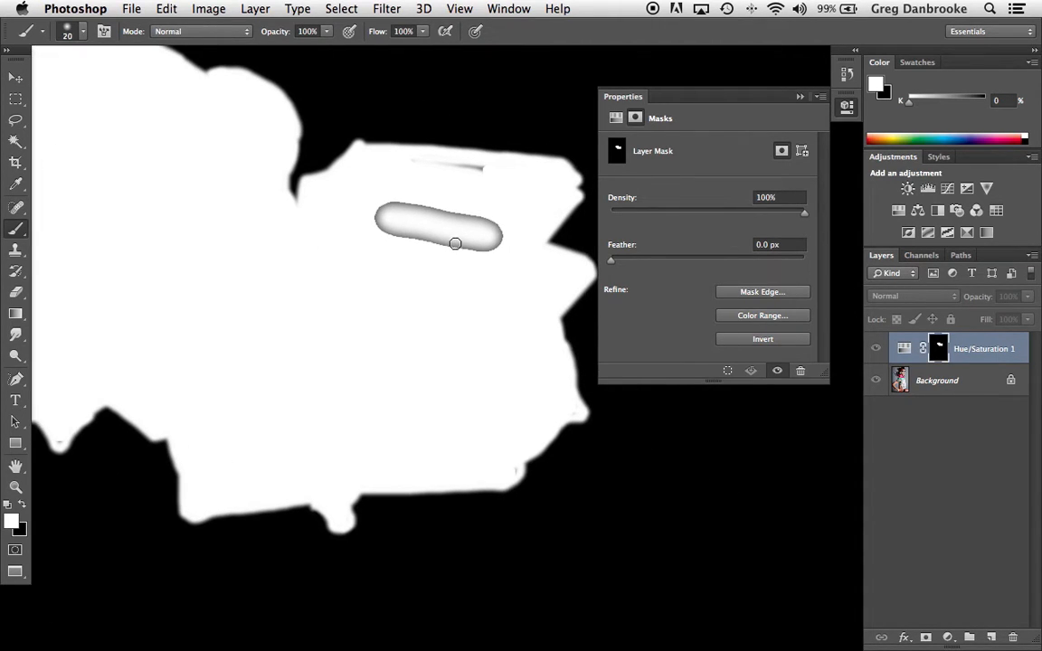
pyautogui.press(']')
pyautogui.moveTo(390, 236); pyautogui.dragTo(457, 251)
pyautogui.moveTo(476, 216)
pyautogui.mouseDown()
pyautogui.moveTo(365, 214)
pyautogui.moveTo(472, 243)
pyautogui.moveTo(439, 232)
pyautogui.mouseUp()
pyautogui.press('[')
pyautogui.moveTo(500, 175)
pyautogui.mouseDown()
pyautogui.moveTo(421, 165)
pyautogui.moveTo(505, 172)
pyautogui.moveTo(437, 170)
pyautogui.mouseUp()
pyautogui.keyDown('alt'); pyautogui.click(358, 232); pyautogui.keyUp('alt')
pyautogui.press('[')
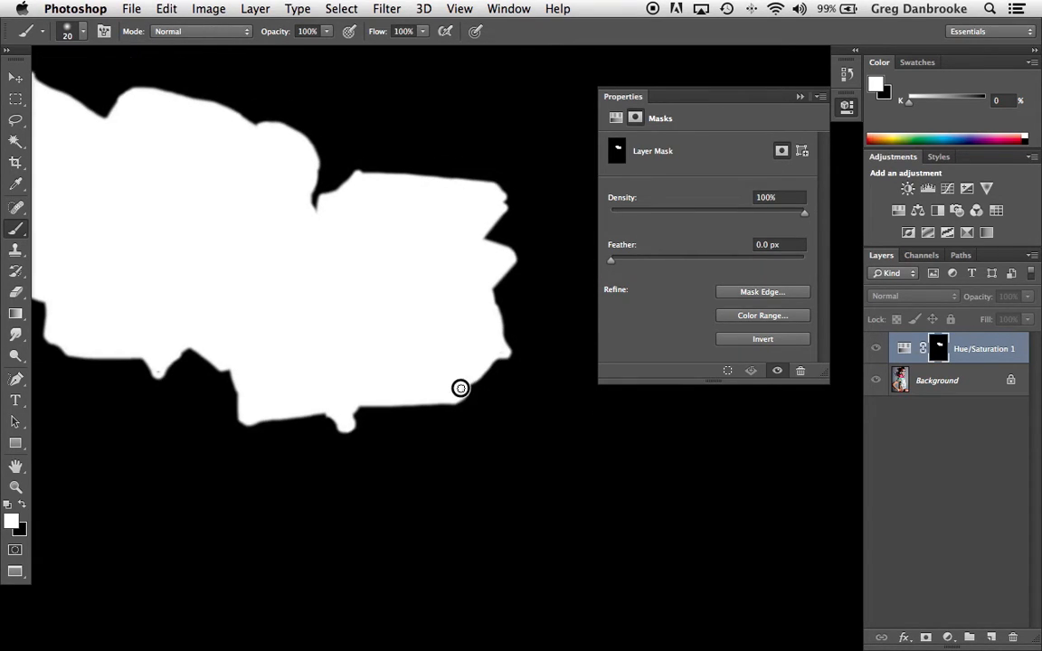
# Step: Switch from the mask view back to the photo and inspect the recoloured roses
pyautogui.keyDown('alt'); pyautogui.click(932, 354); pyautogui.keyUp('alt')
pyautogui.keyDown('alt'); pyautogui.click(314, 244); pyautogui.keyUp('alt')
pyautogui.moveTo(282, 224); pyautogui.dragTo(390, 258)
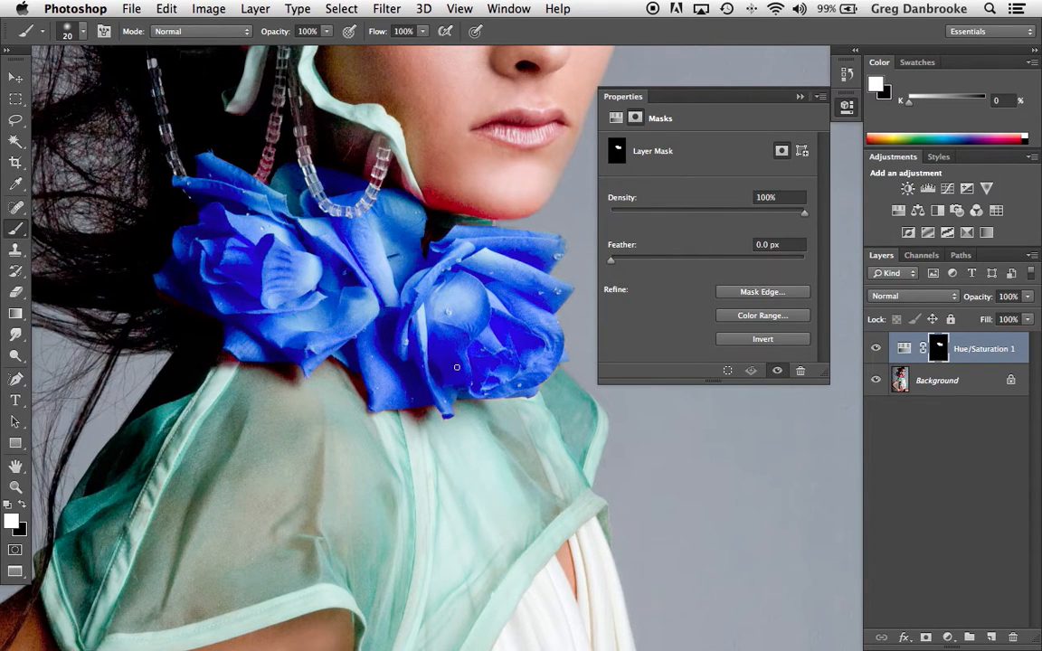
# Step: Paint white with a 40 px brush at 50% opacity over the red fringes beneath the roses' lower edges
pyautogui.keyDown('super'); pyautogui.click(417, 416); pyautogui.keyUp('super')
pyautogui.keyDown('super'); pyautogui.click(417, 416); pyautogui.keyUp('super')
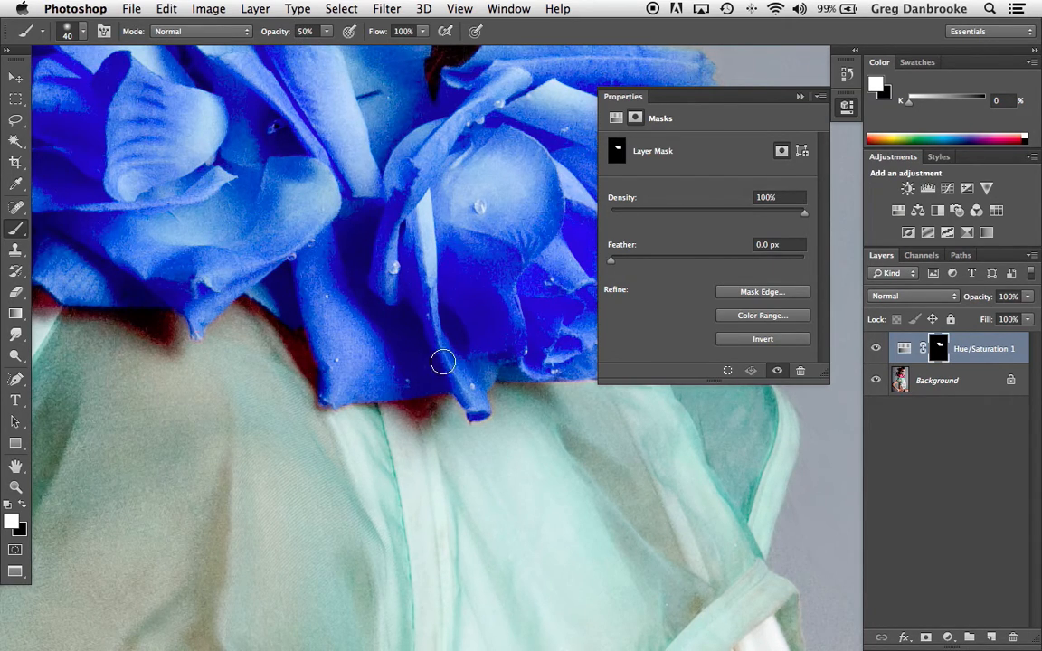
pyautogui.moveTo(449, 397)
pyautogui.mouseDown()
pyautogui.moveTo(411, 407)
pyautogui.moveTo(395, 398)
pyautogui.moveTo(415, 413)
pyautogui.moveTo(430, 366)
pyautogui.moveTo(434, 390)
pyautogui.moveTo(312, 336)
pyautogui.moveTo(326, 384)
pyautogui.moveTo(293, 309)
pyautogui.moveTo(340, 404)
pyautogui.moveTo(277, 319)
pyautogui.moveTo(230, 289)
pyautogui.mouseUp()
pyautogui.moveTo(316, 326)
pyautogui.mouseDown()
pyautogui.moveTo(433, 268)
pyautogui.moveTo(488, 266)
pyautogui.mouseUp()
pyautogui.moveTo(390, 292)
pyautogui.mouseDown()
pyautogui.moveTo(374, 321)
pyautogui.moveTo(222, 290)
pyautogui.moveTo(352, 327)
pyautogui.moveTo(371, 294)
pyautogui.moveTo(365, 305)
pyautogui.mouseUp()
# Step: Paint white at 50% opacity over the reddish beads above the left rose
pyautogui.scroll(10, 365, 304)
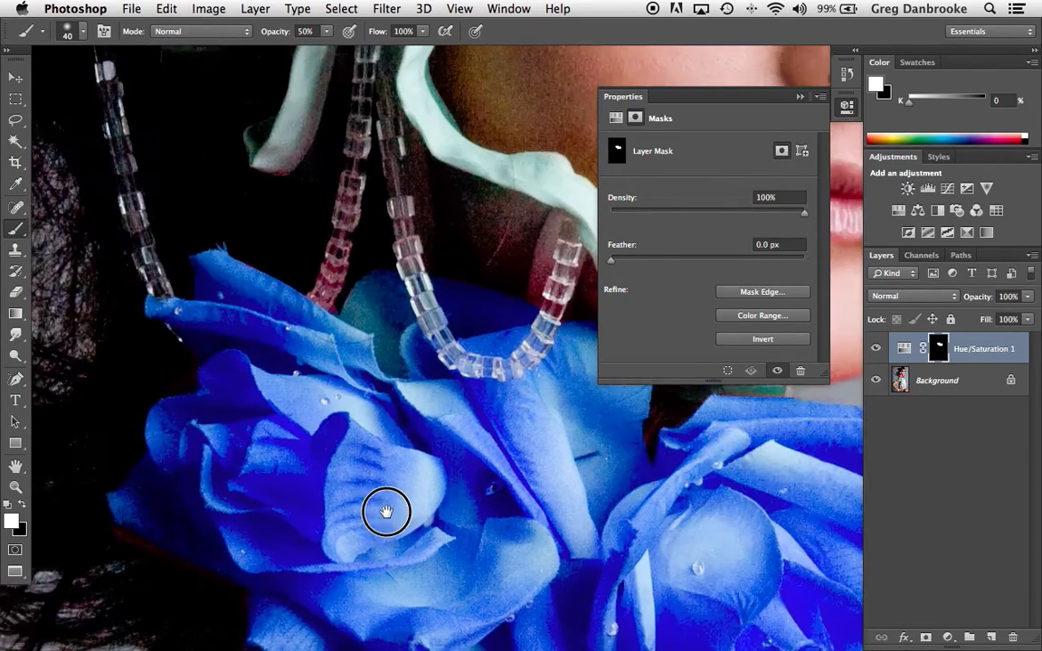
pyautogui.moveTo(355, 264)
pyautogui.mouseDown()
pyautogui.moveTo(310, 385)
pyautogui.moveTo(352, 273)
pyautogui.moveTo(301, 378)
pyautogui.moveTo(333, 273)
pyautogui.mouseUp()
pyautogui.moveTo(266, 279)
pyautogui.mouseDown()
pyautogui.moveTo(293, 237)
pyautogui.moveTo(244, 245)
pyautogui.moveTo(297, 216)
pyautogui.moveTo(315, 178)
pyautogui.moveTo(273, 277)
pyautogui.mouseUp()
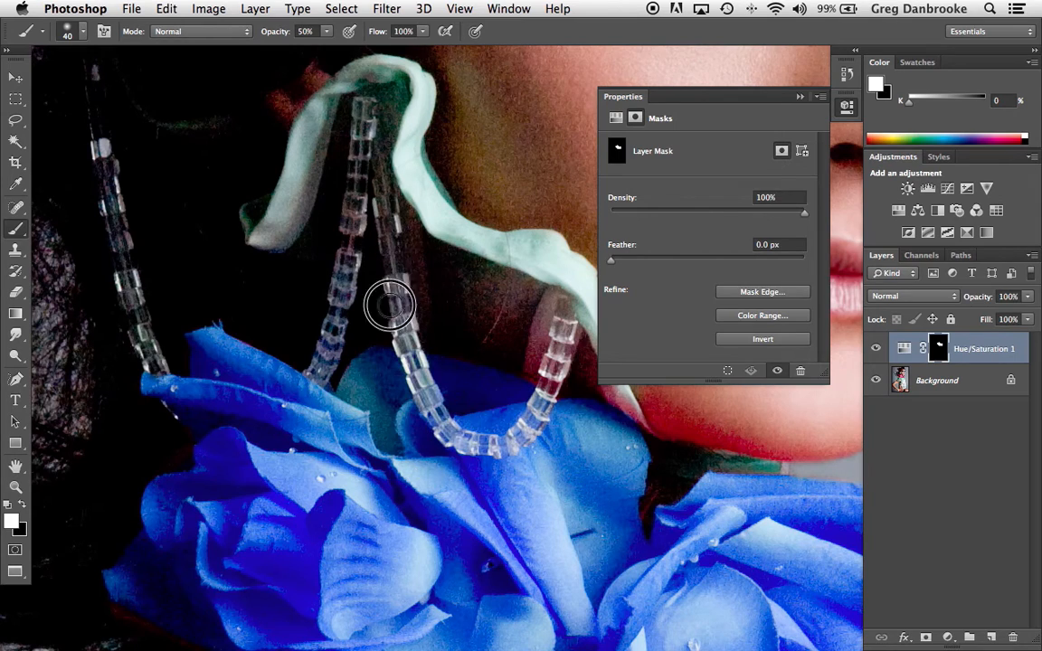
pyautogui.hscroll(10, 377, 301)
# Step: Enlarge the brush to 60 px and paint white at 50% opacity around the dark neck gap between the roses
pyautogui.press(']')
pyautogui.press(']')
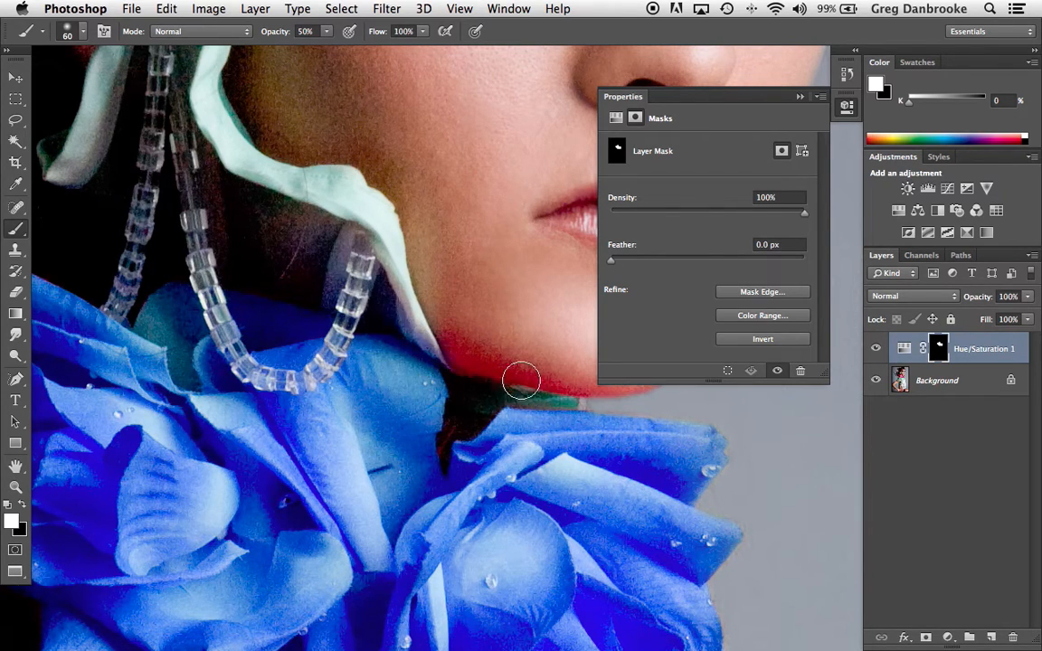
pyautogui.scroll(-5, 521, 376)
pyautogui.hscroll(5, 521, 376)
pyautogui.moveTo(302, 363)
pyautogui.mouseDown()
pyautogui.moveTo(273, 348)
pyautogui.moveTo(266, 362)
pyautogui.moveTo(290, 324)
pyautogui.mouseUp()
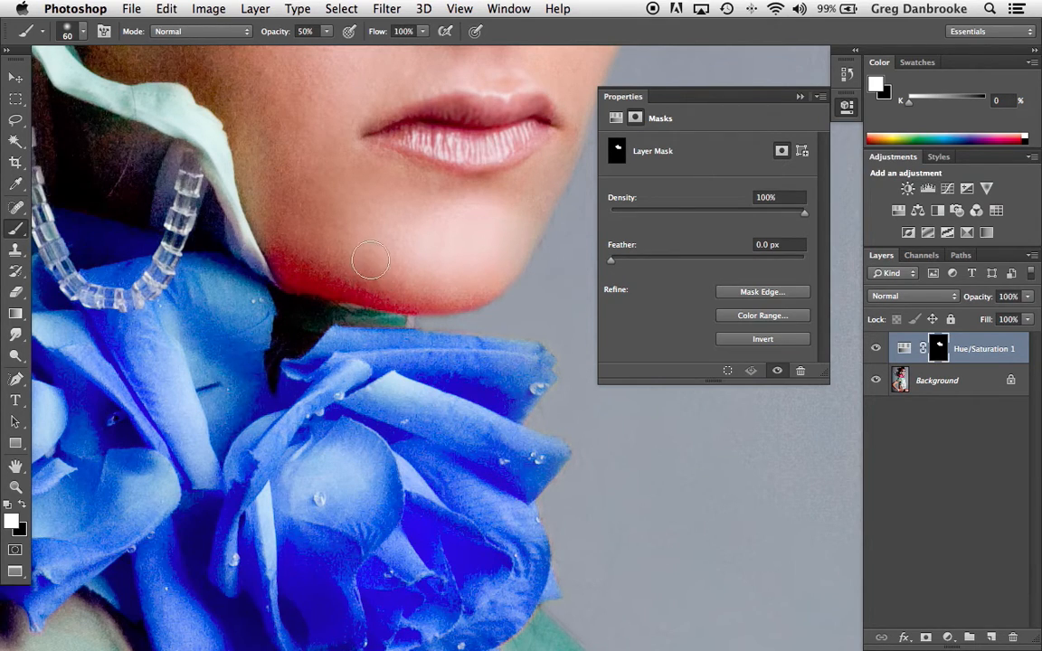
# Step: Paint white along the jaw's red reflection with a 125 px brush at 0% hardness and 30% opacity
pyautogui.press(']')
pyautogui.press(']')
pyautogui.press(']')
pyautogui.moveTo(257, 339); pyautogui.dragTo(283, 317)
pyautogui.press(']')
pyautogui.rightClick(289, 323)
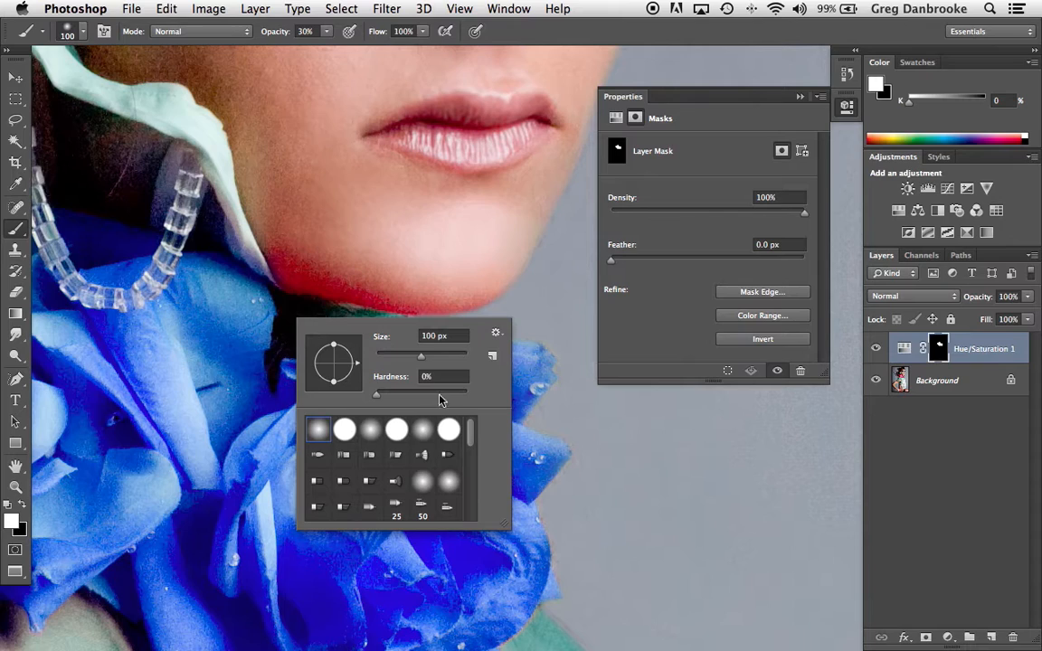
pyautogui.moveTo(376, 396); pyautogui.dragTo(312, 408)
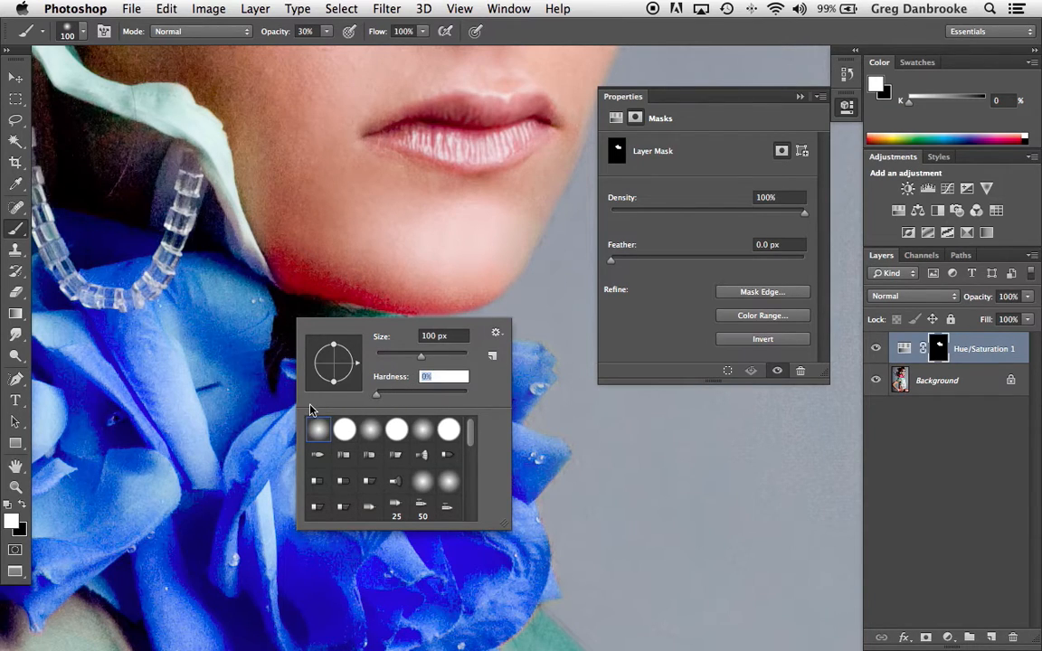
pyautogui.press('Return')
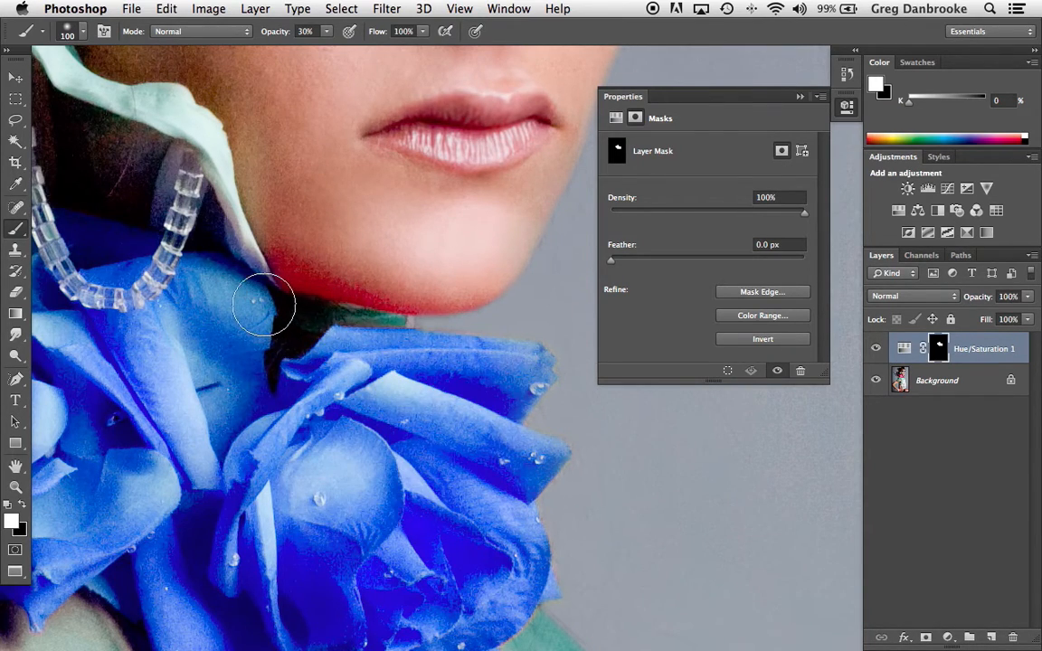
pyautogui.press(']')
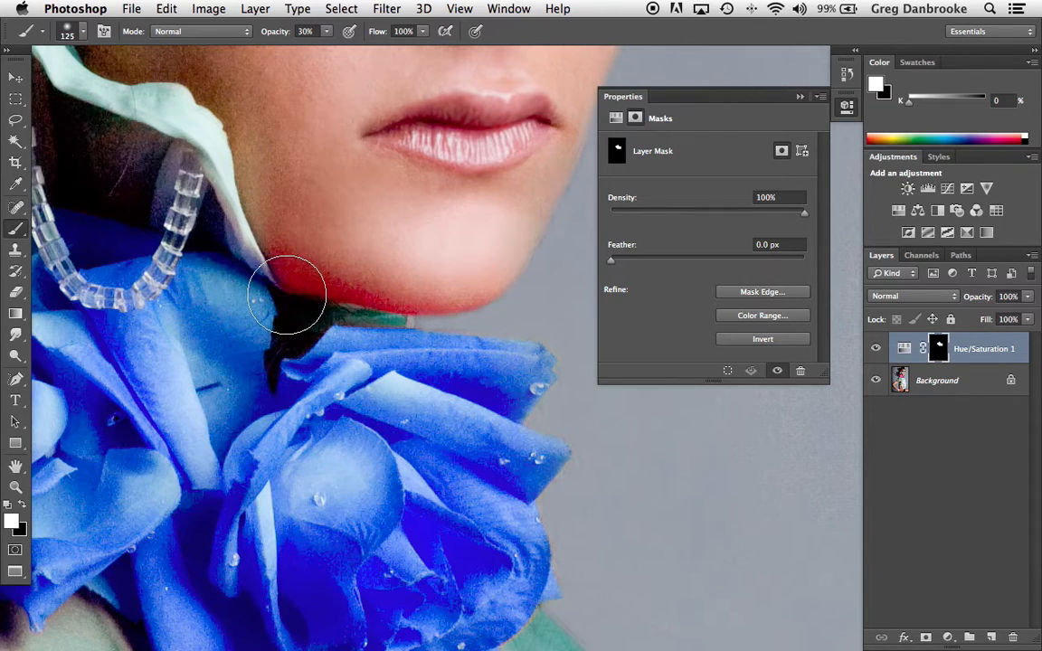
pyautogui.moveTo(275, 258)
pyautogui.mouseDown()
pyautogui.moveTo(430, 289)
pyautogui.moveTo(293, 275)
pyautogui.moveTo(285, 301)
pyautogui.moveTo(250, 288)
pyautogui.moveTo(298, 298)
pyautogui.moveTo(210, 273)
pyautogui.moveTo(302, 292)
pyautogui.moveTo(395, 337)
pyautogui.moveTo(472, 341)
pyautogui.moveTo(358, 328)
pyautogui.moveTo(219, 281)
pyautogui.moveTo(294, 291)
pyautogui.moveTo(456, 345)
pyautogui.moveTo(423, 351)
pyautogui.moveTo(297, 332)
pyautogui.moveTo(452, 343)
pyautogui.moveTo(374, 334)
pyautogui.moveTo(254, 272)
pyautogui.moveTo(222, 269)
pyautogui.moveTo(305, 295)
pyautogui.moveTo(406, 362)
pyautogui.mouseUp()
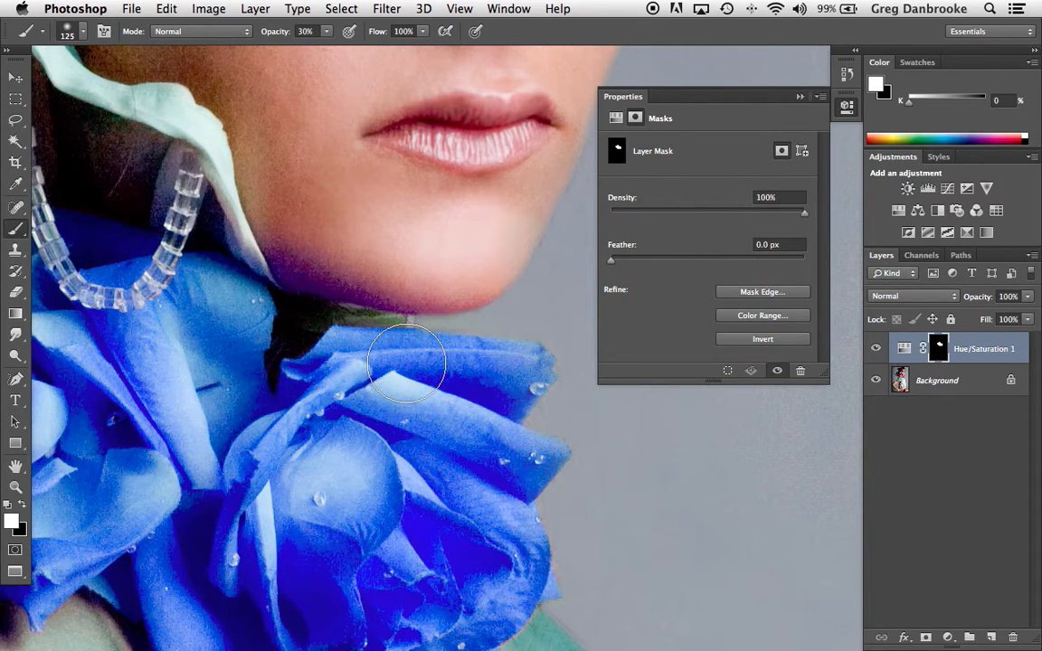
# Step: Balance the tint along the jaw and neck with black and white at 20% opacity, and compare with the adjustment hidden
pyautogui.scroll(-5, 307, 350)
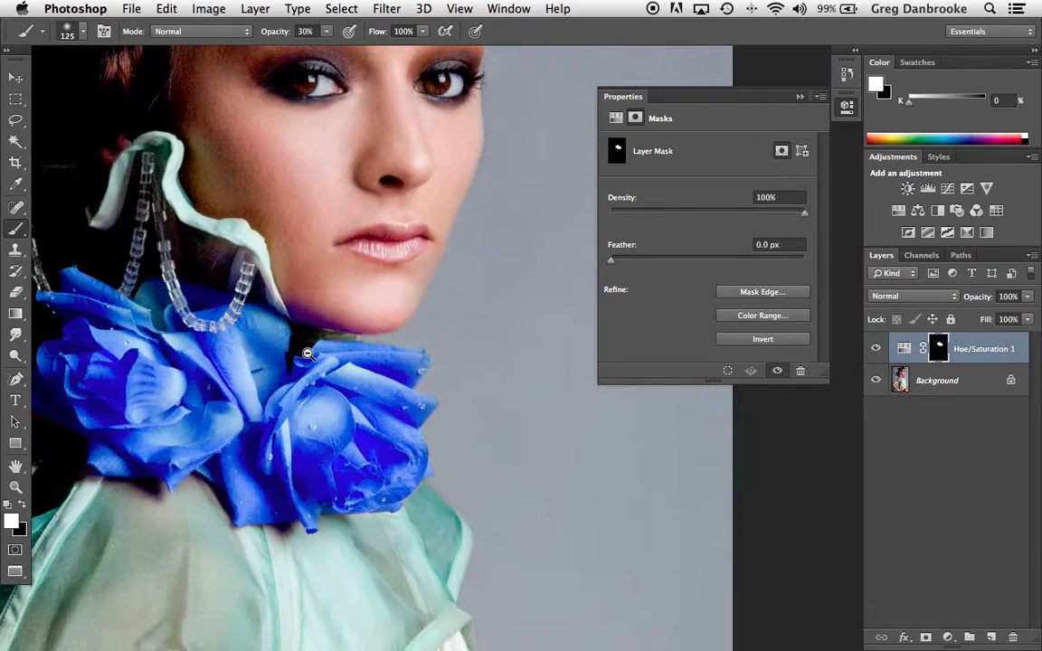
pyautogui.scroll(-4, 329, 387)
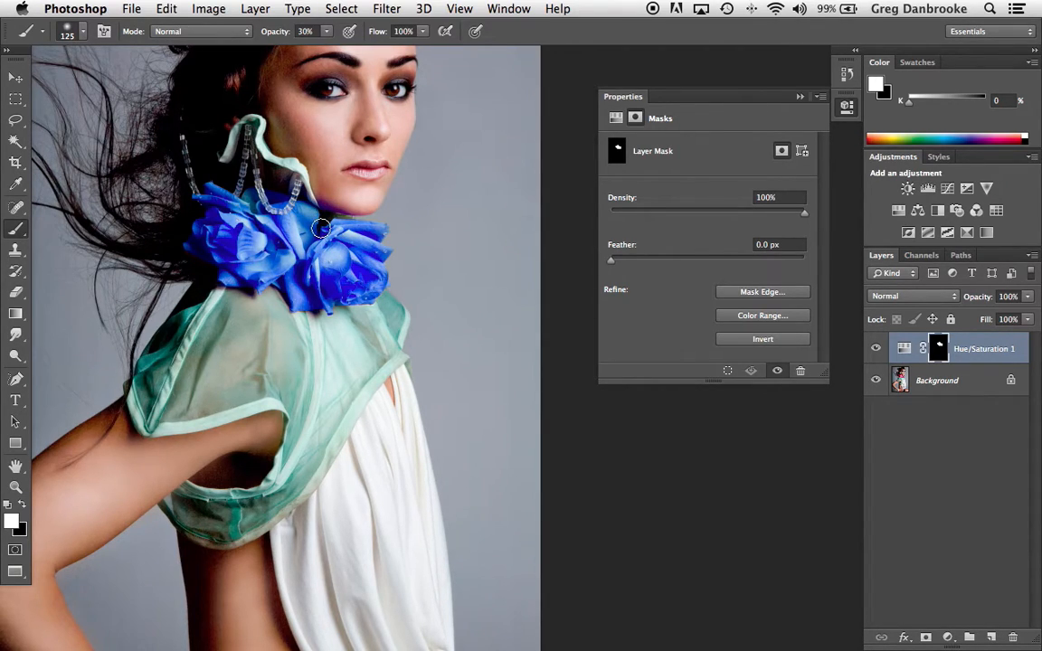
pyautogui.press('x')
pyautogui.moveTo(317, 196); pyautogui.dragTo(368, 209)
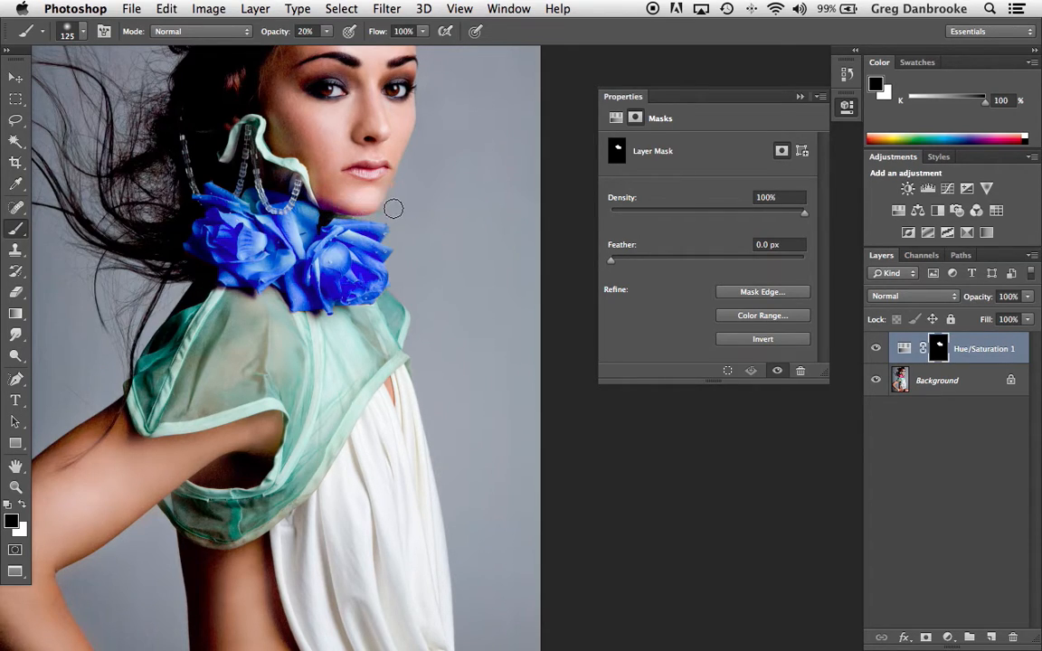
pyautogui.press('x')
pyautogui.moveTo(305, 208)
pyautogui.mouseDown()
pyautogui.moveTo(321, 203)
pyautogui.moveTo(348, 223)
pyautogui.moveTo(309, 217)
pyautogui.mouseUp()
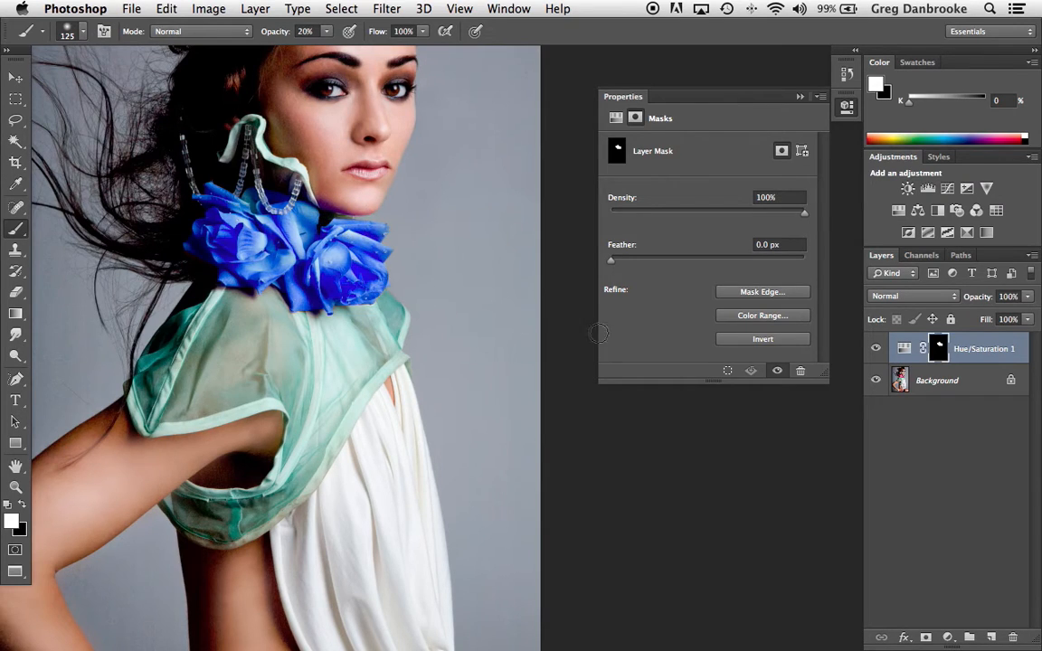
pyautogui.click(876, 349)
pyautogui.click(875, 349)
# Step: Set the adjustment's Hue to +178 and Saturation to -78, and compare the result with the original roses
pyautogui.click(904, 349)
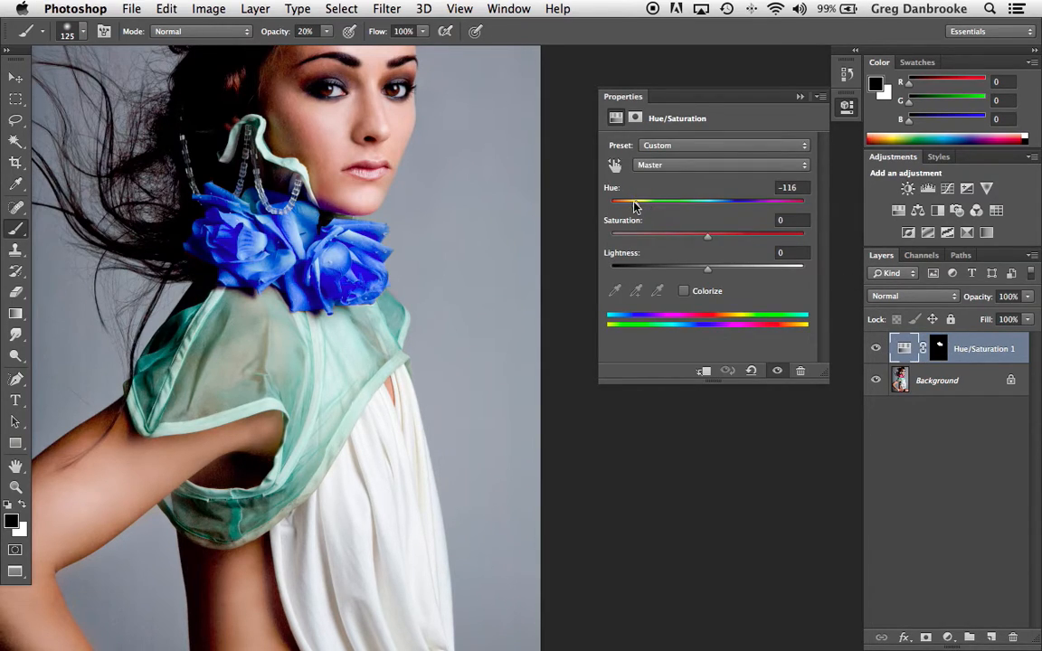
pyautogui.moveTo(636, 207); pyautogui.dragTo(796, 214)
pyautogui.moveTo(712, 236); pyautogui.dragTo(629, 238)
pyautogui.moveTo(795, 210); pyautogui.dragTo(805, 210)
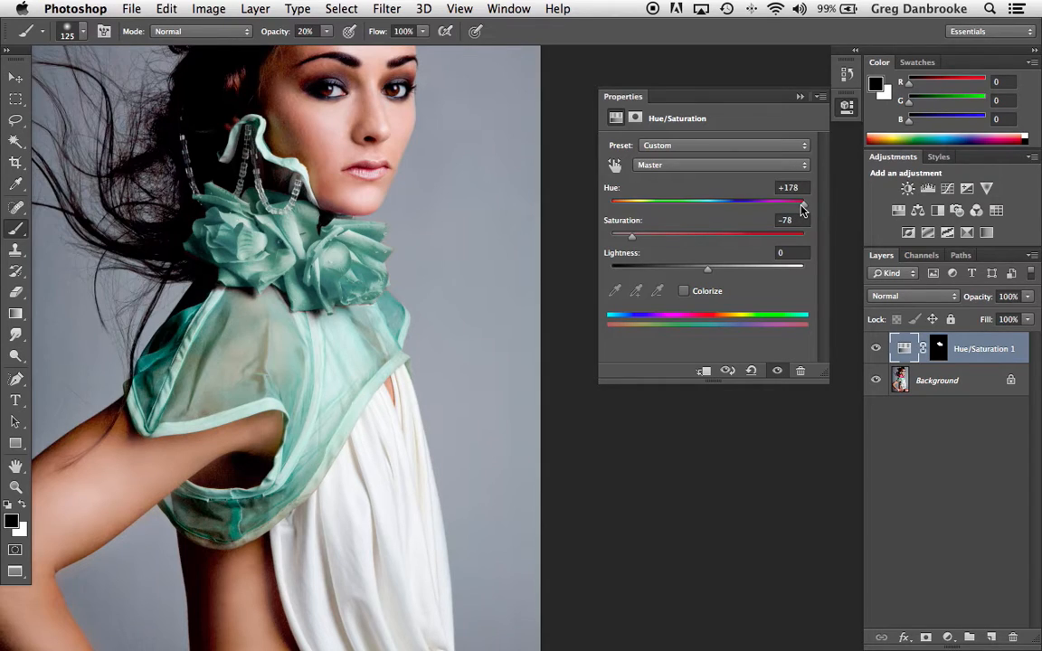
pyautogui.click(875, 350)
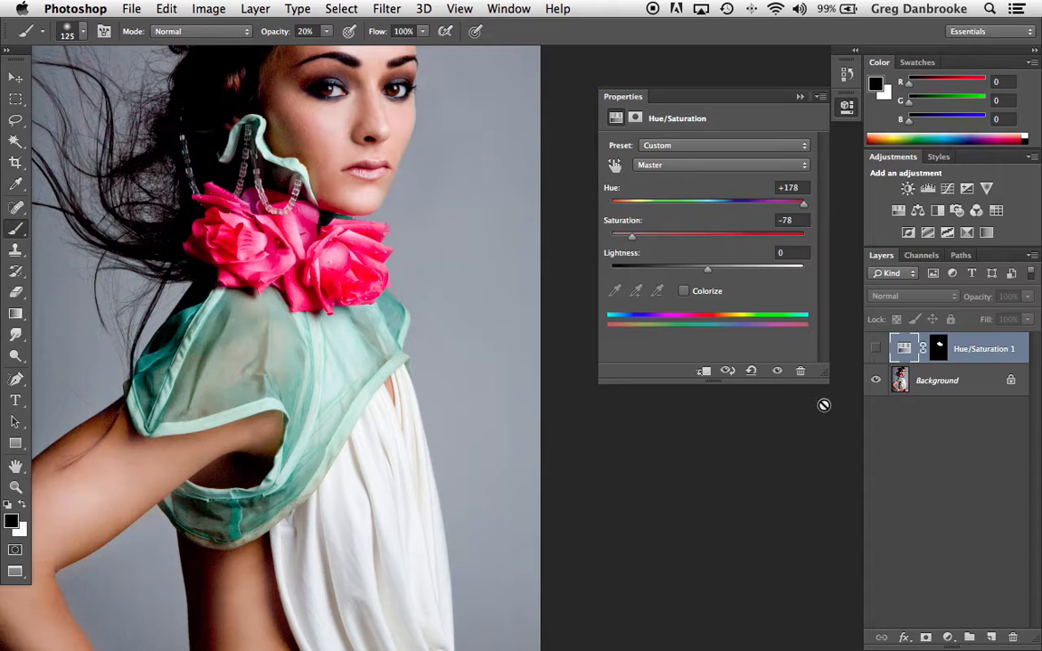
pyautogui.click(876, 350)
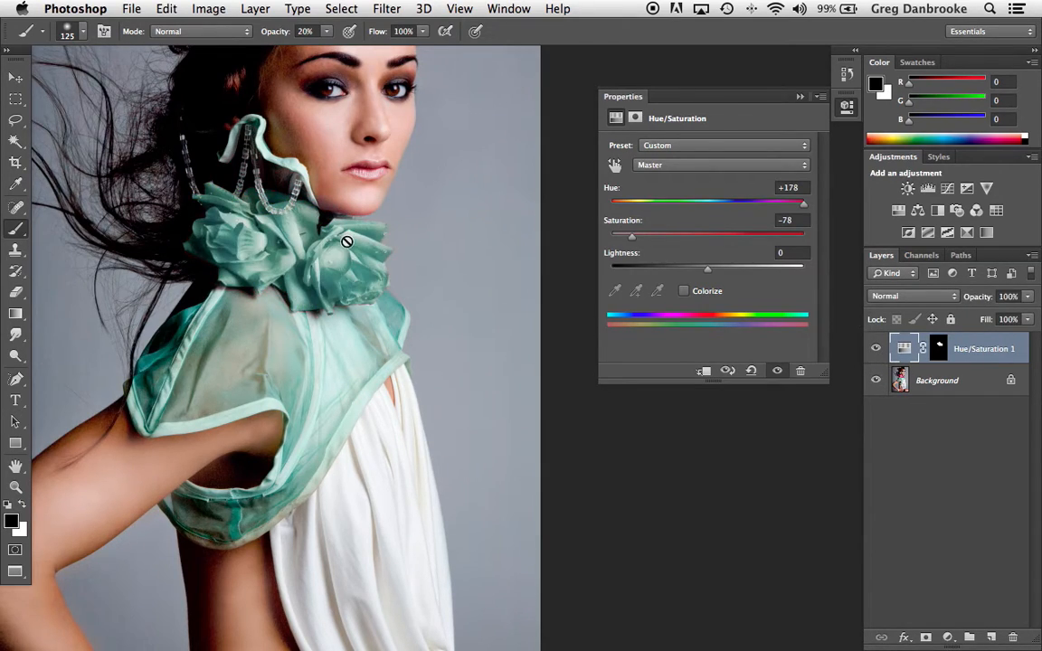